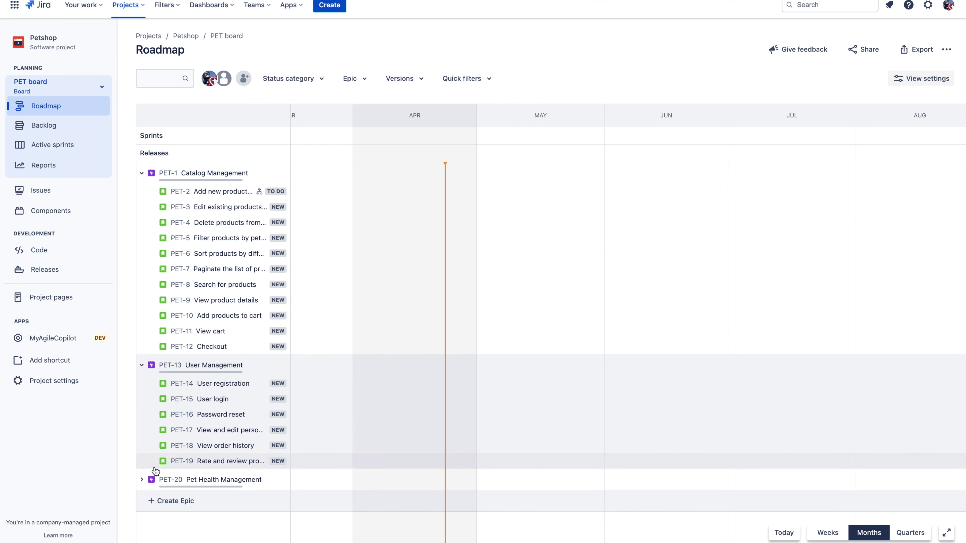
Expand the Pet Health Management epic and set the status of story PET-3 "Edit existing products in the catalog" to To Do.
{"action": "left_click", "coordinate": [142, 480]}
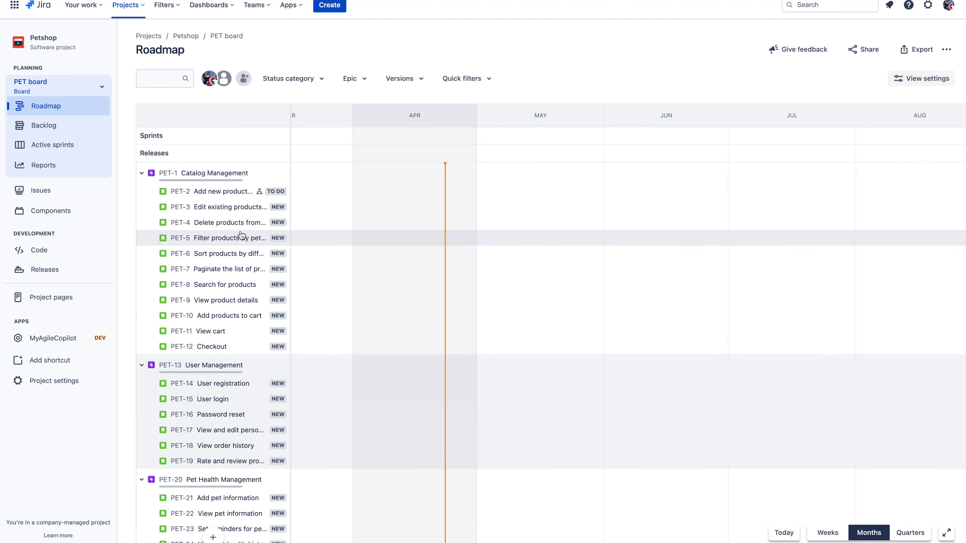
{"action": "left_click", "coordinate": [223, 209]}
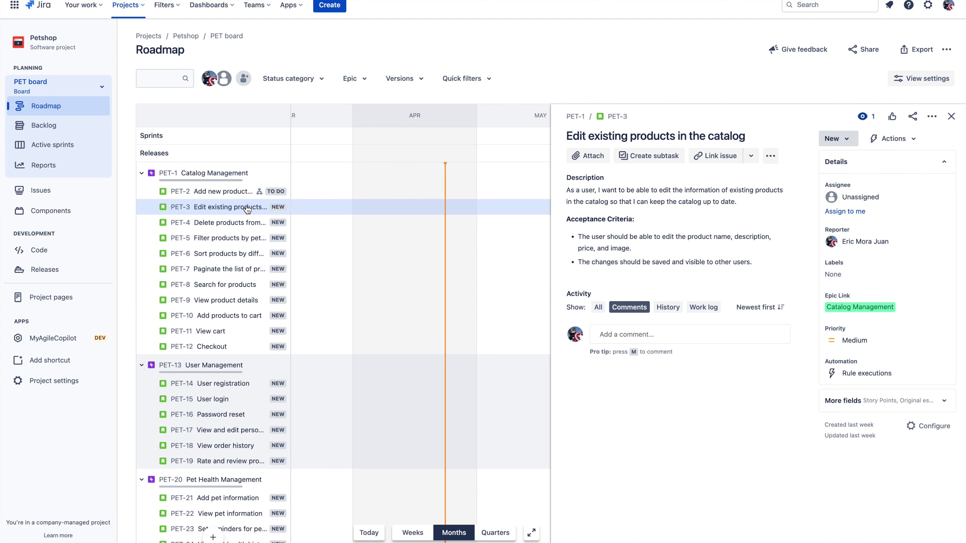
{"action": "left_click", "coordinate": [847, 142]}
{"action": "left_click", "coordinate": [854, 158]}
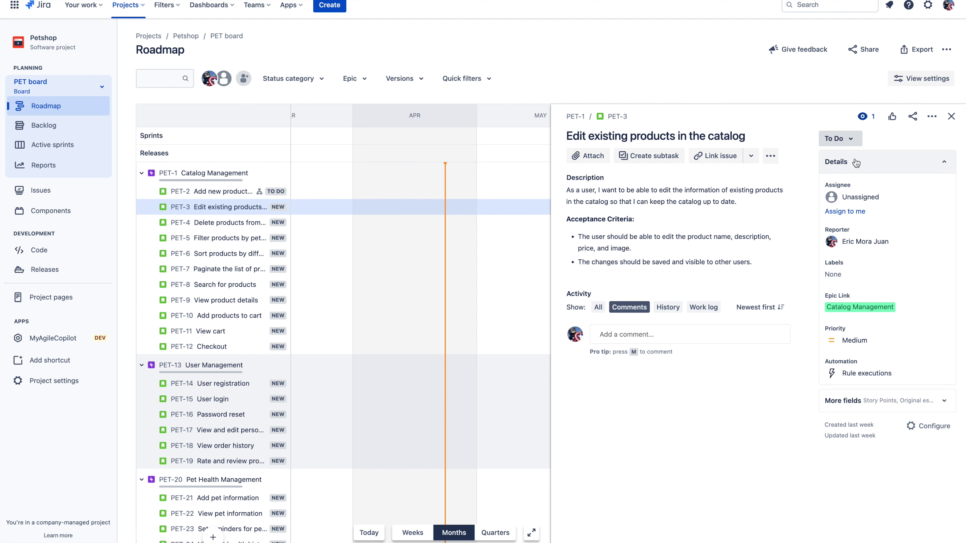
Set the status of stories PET-4 "Delete products from the catalog" and PET-5 "Filter products by pet type" to To Do.
{"action": "left_click", "coordinate": [266, 224]}
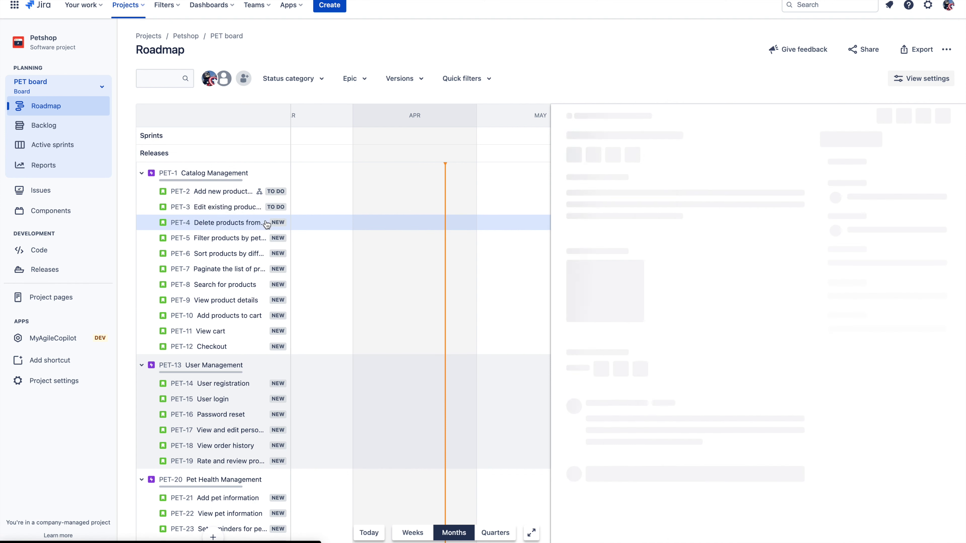
{"action": "left_click", "coordinate": [838, 142]}
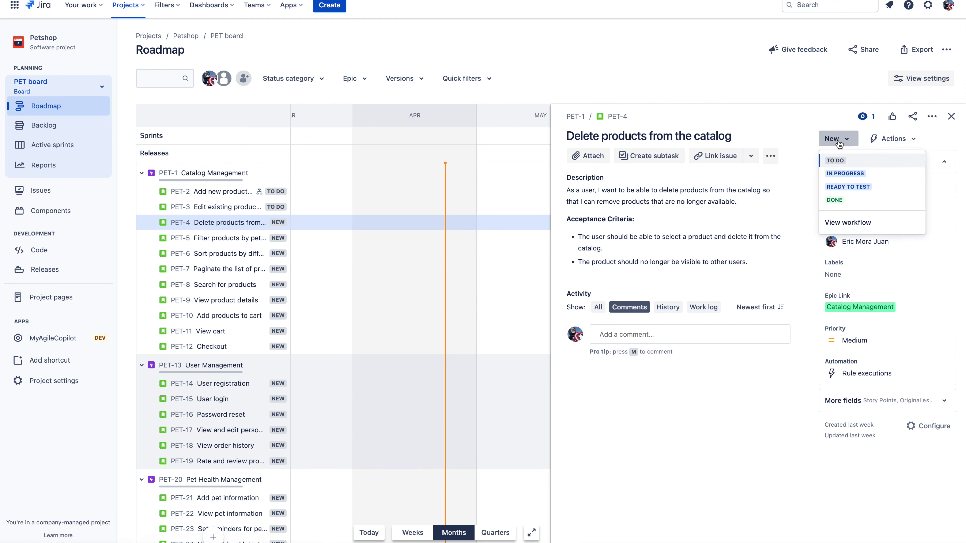
{"action": "left_click", "coordinate": [846, 162]}
{"action": "left_click", "coordinate": [272, 244]}
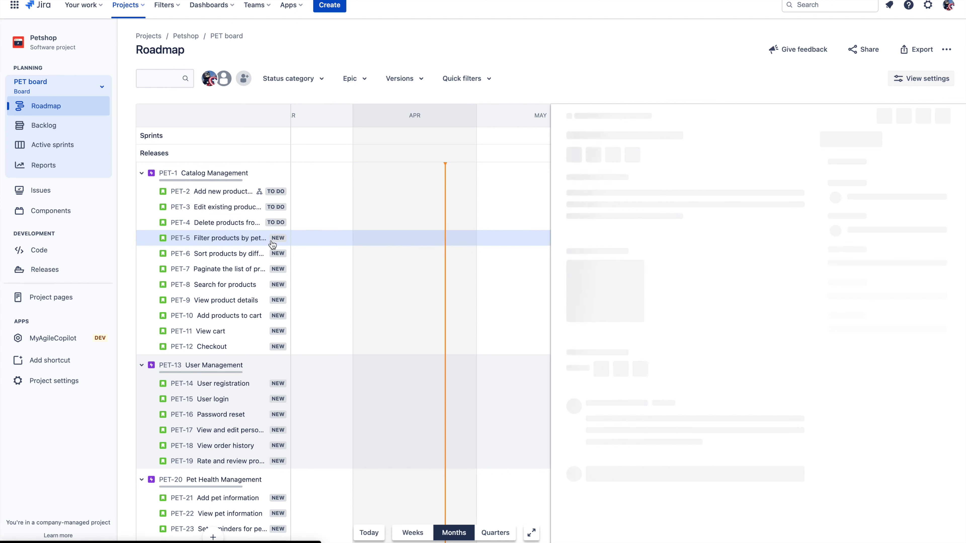
{"action": "left_click", "coordinate": [836, 139]}
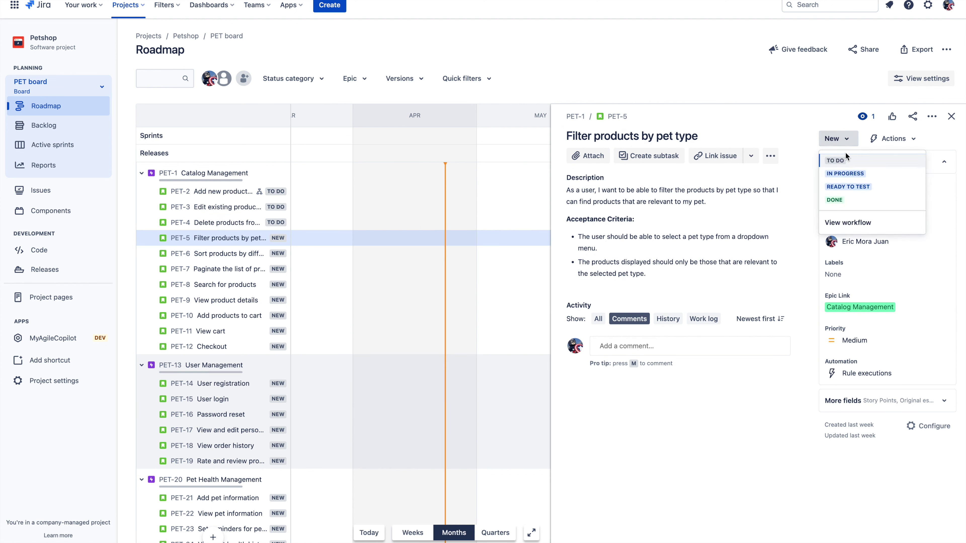
{"action": "left_click", "coordinate": [842, 159]}
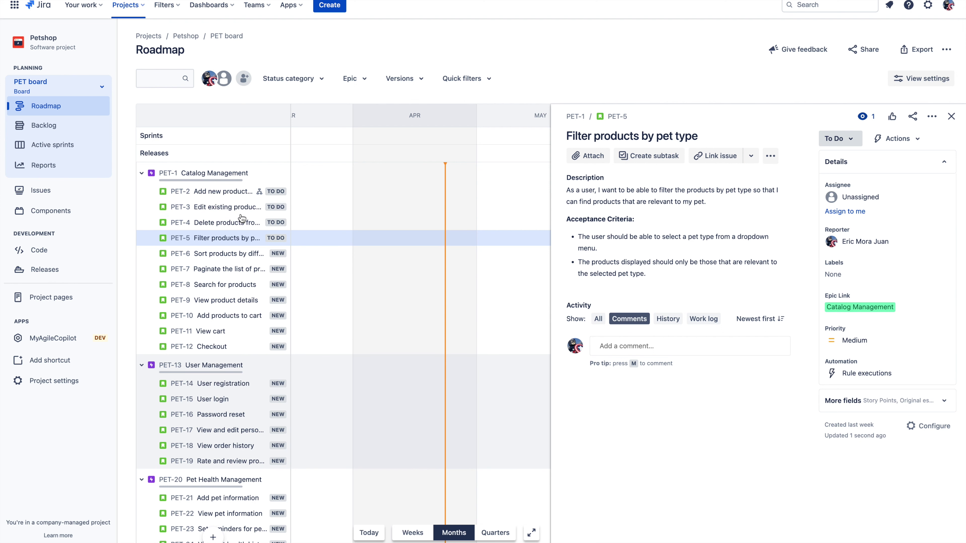
Have MyAgileCopilot refine all TO DO user stories and dismiss its notice.
{"action": "left_click", "coordinate": [67, 340]}
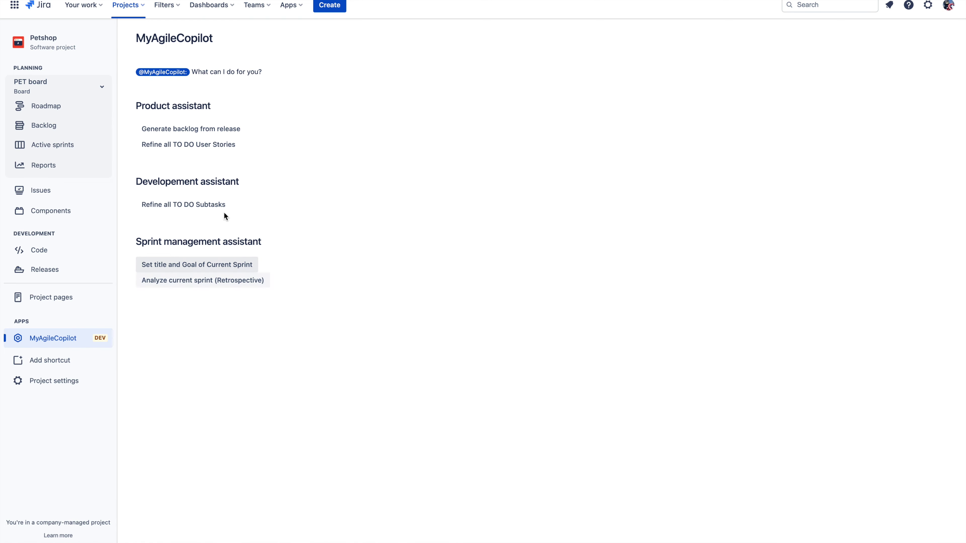
{"action": "left_click", "coordinate": [167, 151]}
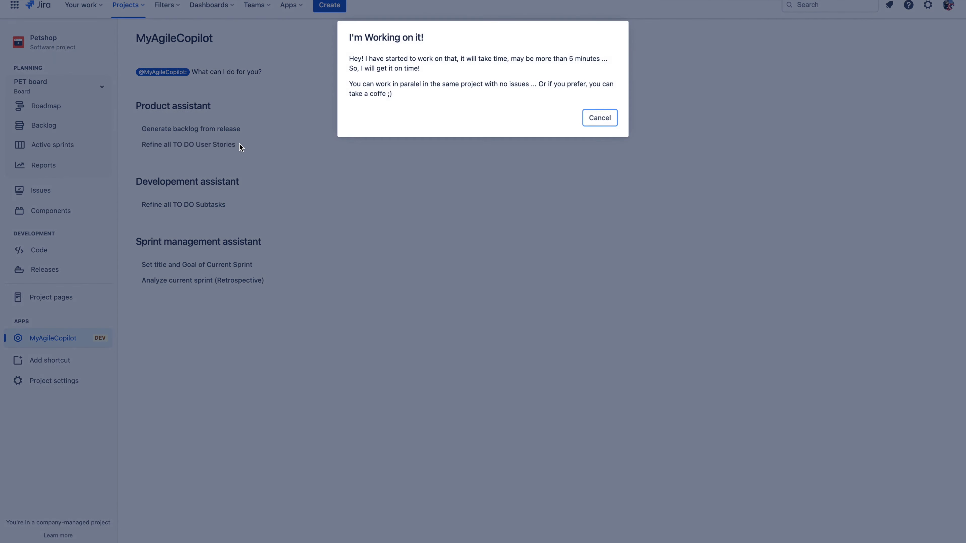
{"action": "left_click", "coordinate": [596, 117]}
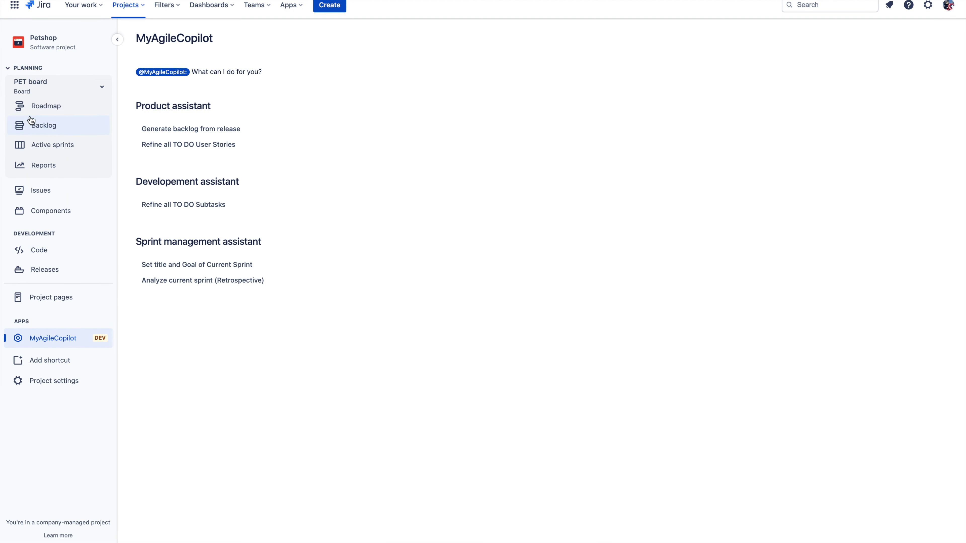
Return to the roadmap, open story PET-2 under Catalog Management, and review its subtasks and Adoption KPIs comment.
{"action": "left_click", "coordinate": [44, 110]}
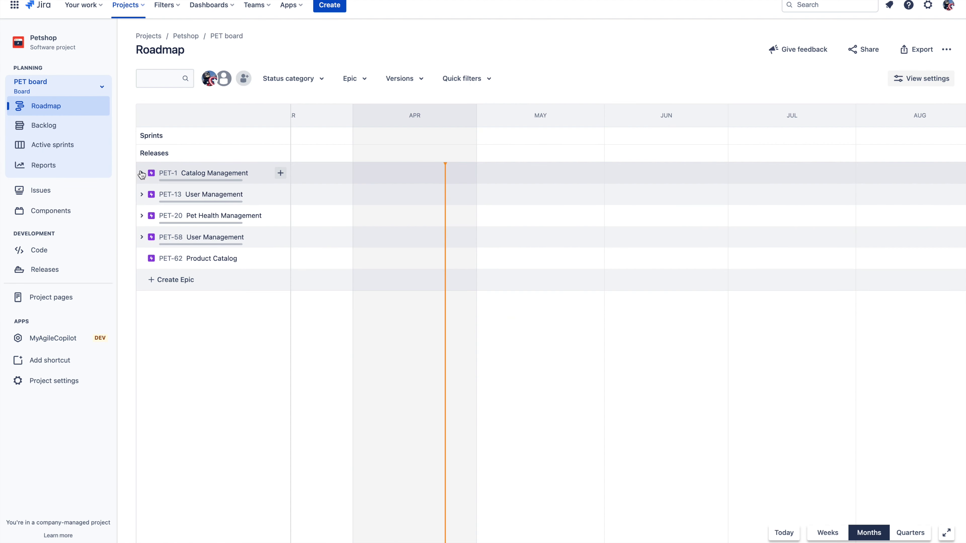
{"action": "left_click", "coordinate": [141, 174]}
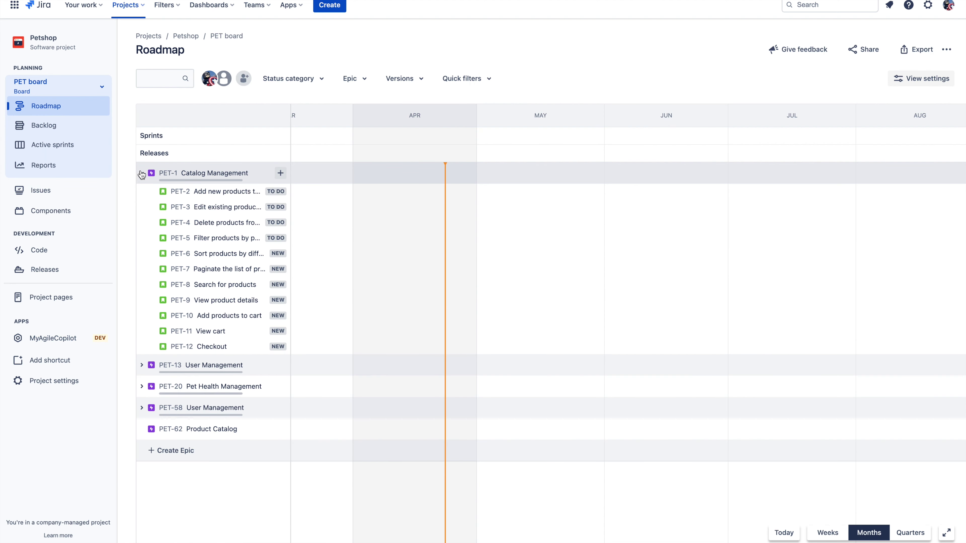
{"action": "left_click", "coordinate": [204, 193]}
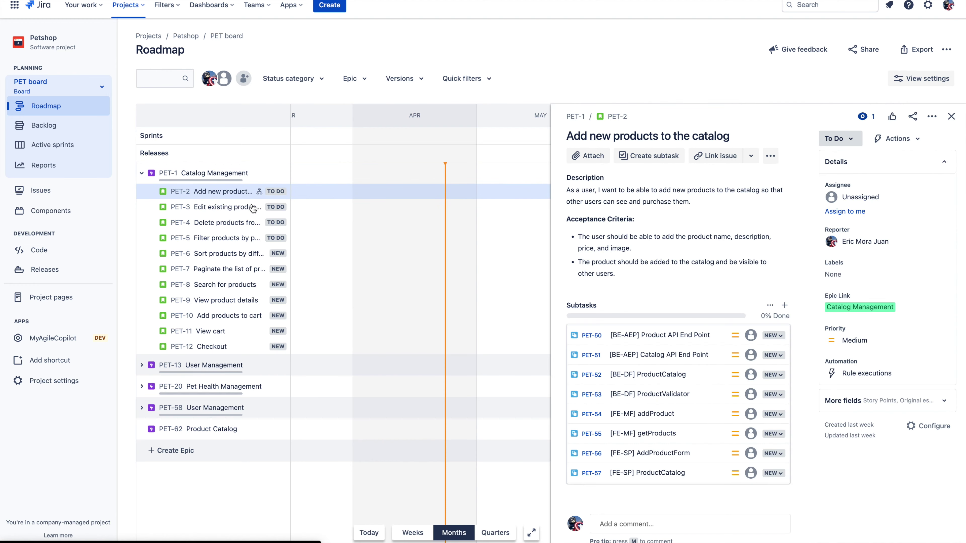
{"action": "scroll", "coordinate": [678, 280], "scroll_direction": "down", "scroll_amount": 10}
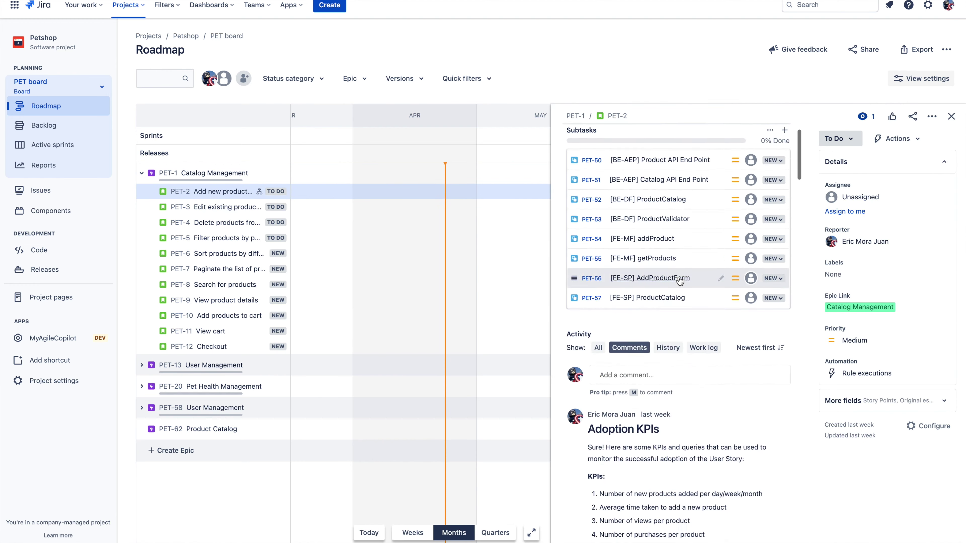
{"action": "scroll", "coordinate": [678, 277], "scroll_direction": "up", "scroll_amount": 1}
{"action": "scroll", "coordinate": [678, 277], "scroll_direction": "down", "scroll_amount": 1}
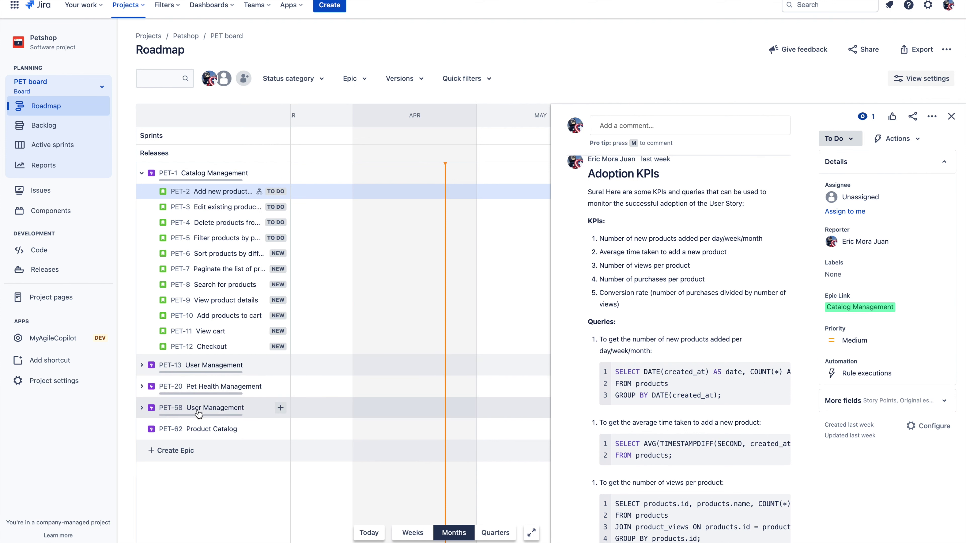
Check the stories under the PET-58 User Management epic, collapse it, and review PET-2's KPIs and queries.
{"action": "left_click", "coordinate": [141, 409]}
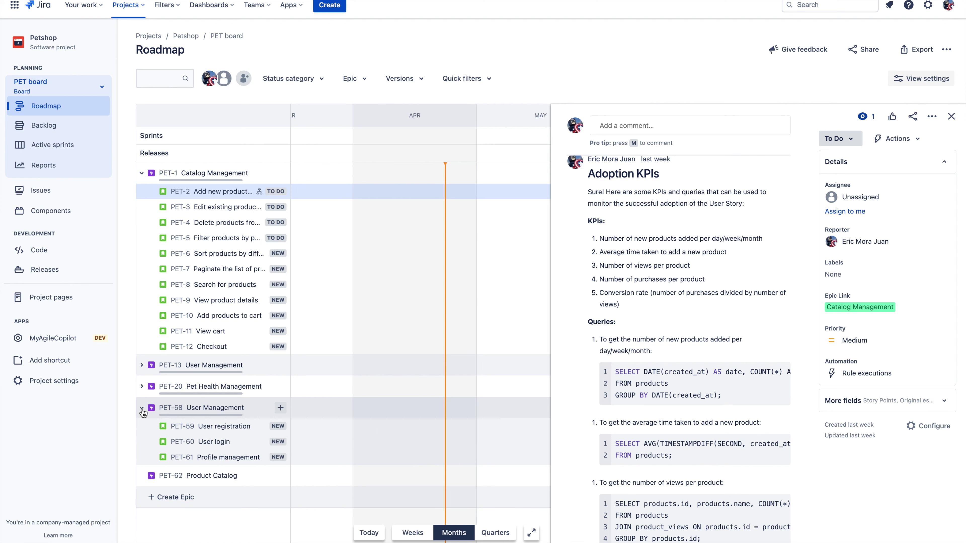
{"action": "left_click", "coordinate": [142, 409]}
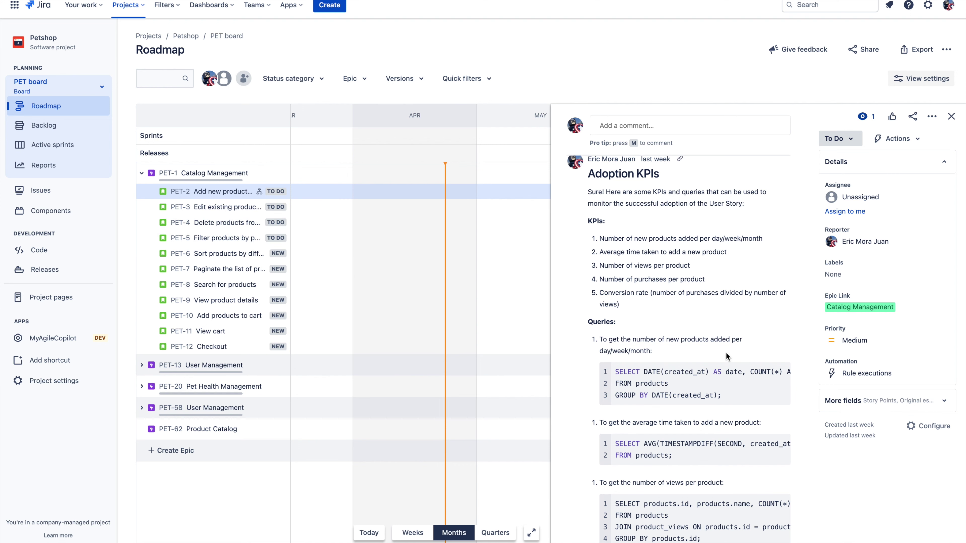
{"action": "scroll", "coordinate": [702, 343], "scroll_direction": "up", "scroll_amount": 5}
{"action": "scroll", "coordinate": [699, 342], "scroll_direction": "down", "scroll_amount": 5}
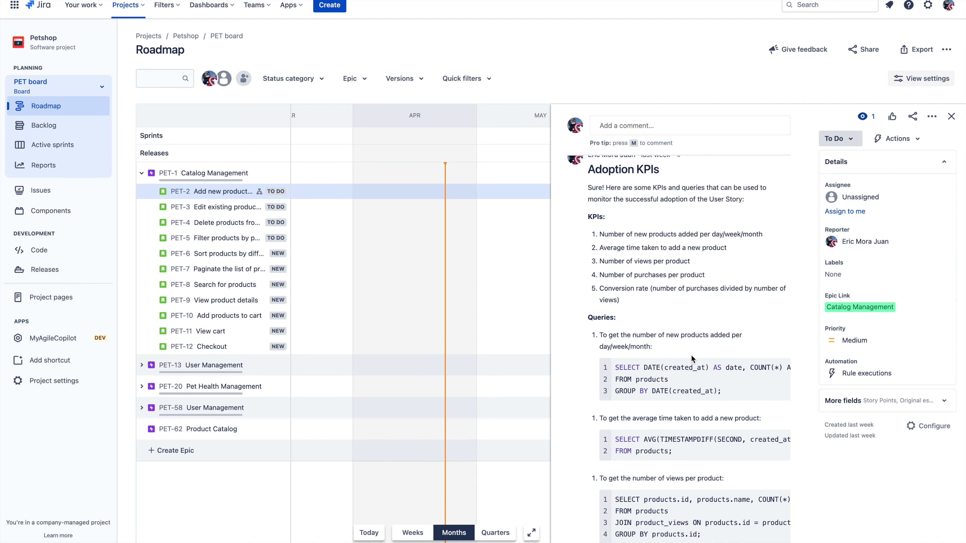
Read the Integration Test and Test Cases comments on story PET-2, including the command for running the integration tests.
{"action": "scroll", "coordinate": [691, 355], "scroll_direction": "down", "scroll_amount": 15}
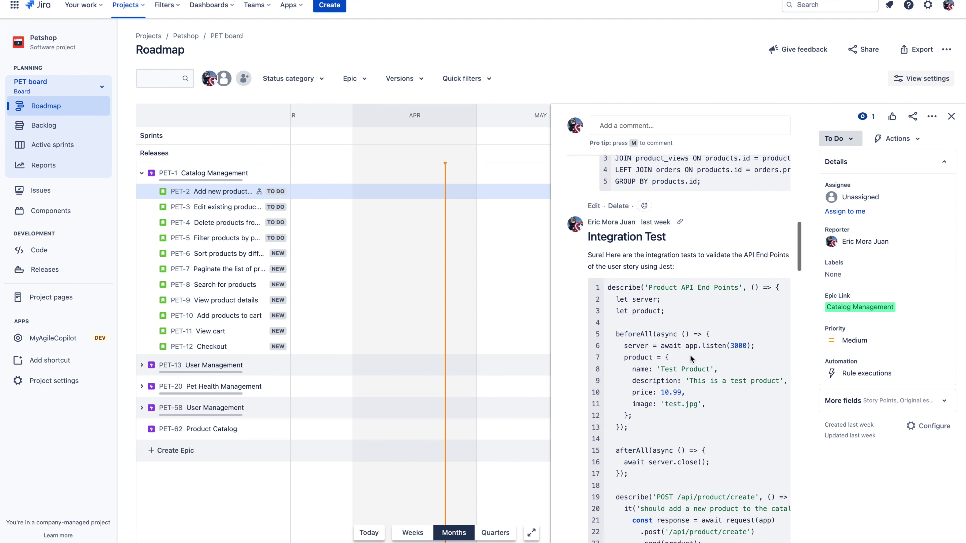
{"action": "scroll", "coordinate": [712, 424], "scroll_direction": "down", "scroll_amount": 12}
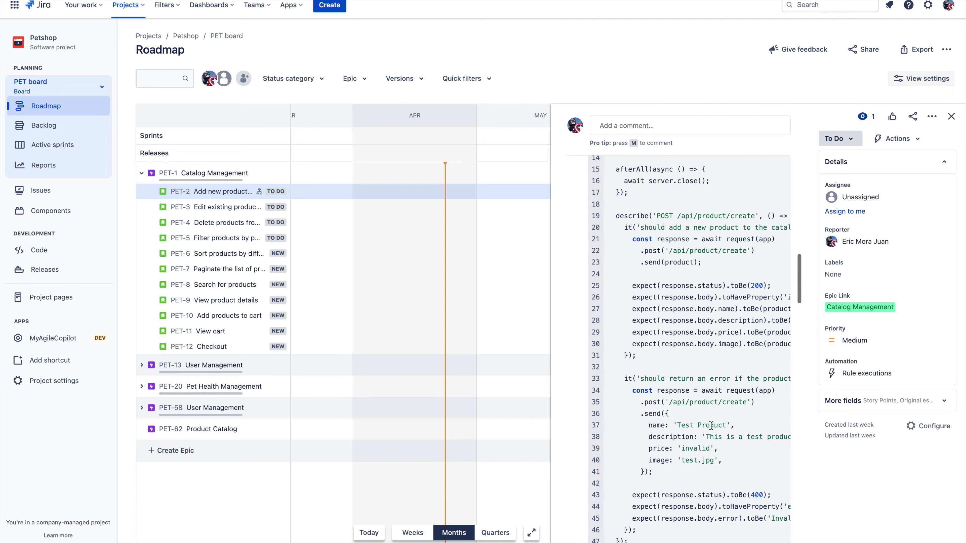
{"action": "scroll", "coordinate": [710, 425], "scroll_direction": "down", "scroll_amount": 1}
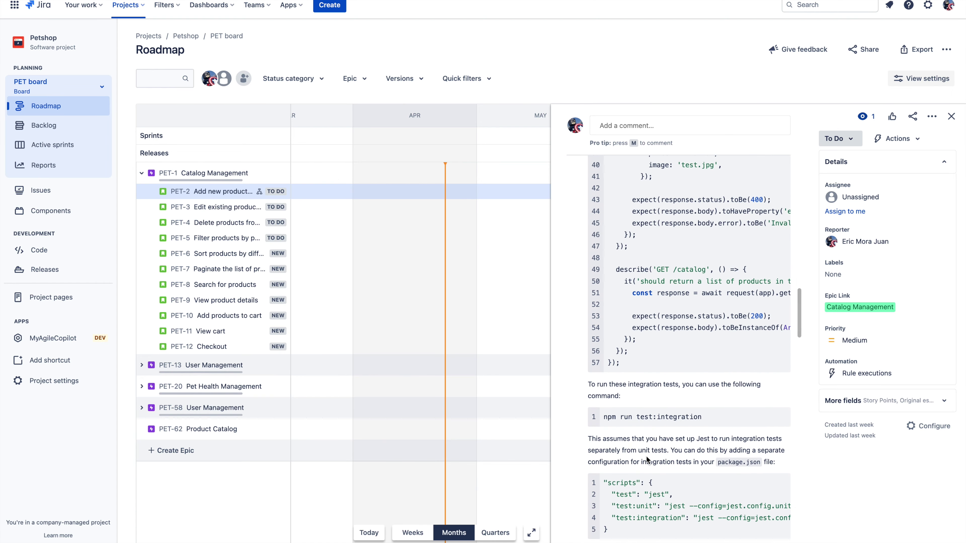
{"action": "left_click_drag", "start_coordinate": [612, 419], "coordinate": [715, 418]}
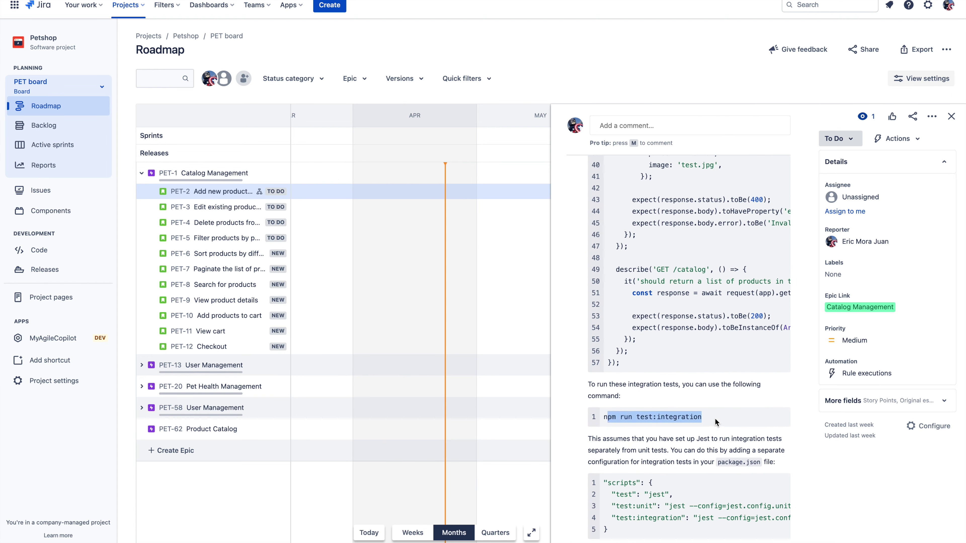
{"action": "scroll", "coordinate": [713, 417], "scroll_direction": "down", "scroll_amount": 5}
{"action": "scroll", "coordinate": [676, 428], "scroll_direction": "down", "scroll_amount": 10}
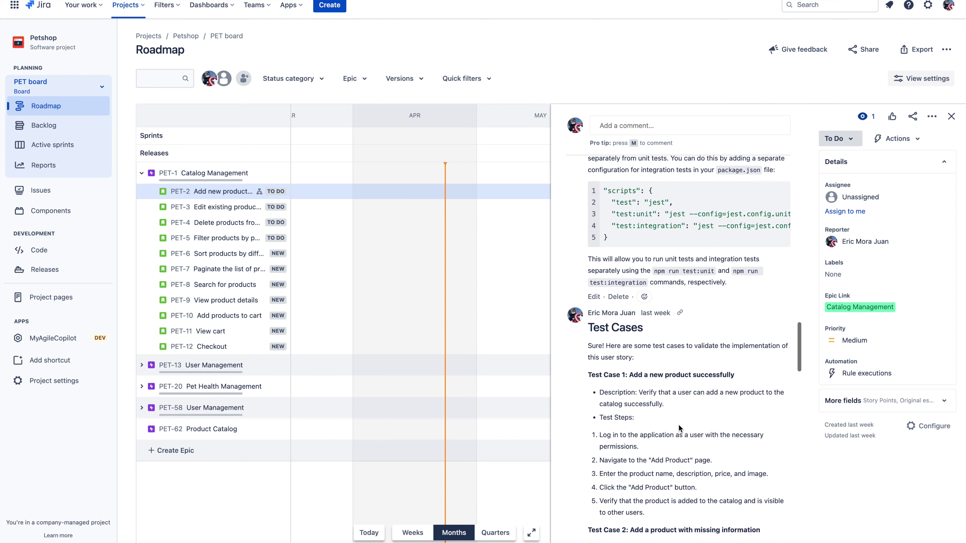
{"action": "scroll", "coordinate": [652, 447], "scroll_direction": "down", "scroll_amount": 15}
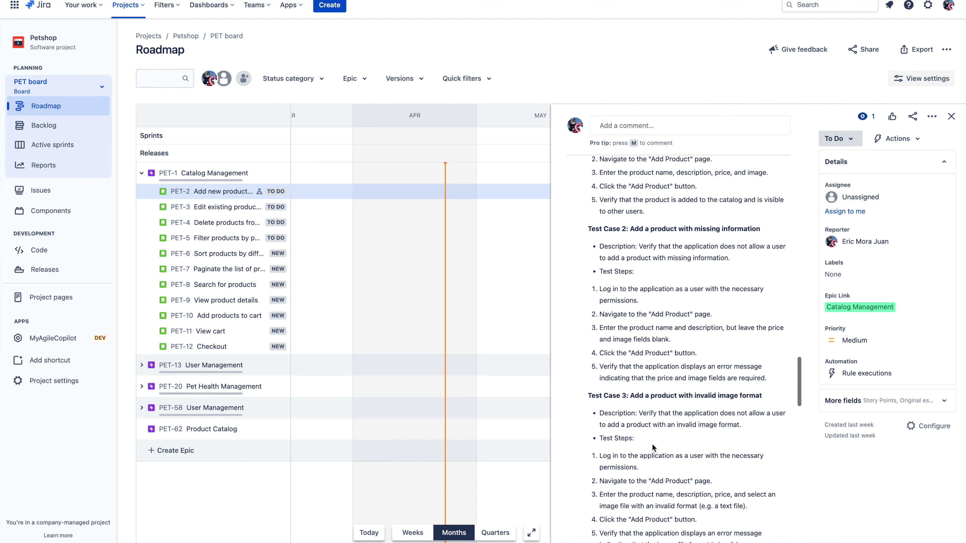
{"action": "scroll", "coordinate": [652, 444], "scroll_direction": "down", "scroll_amount": 10}
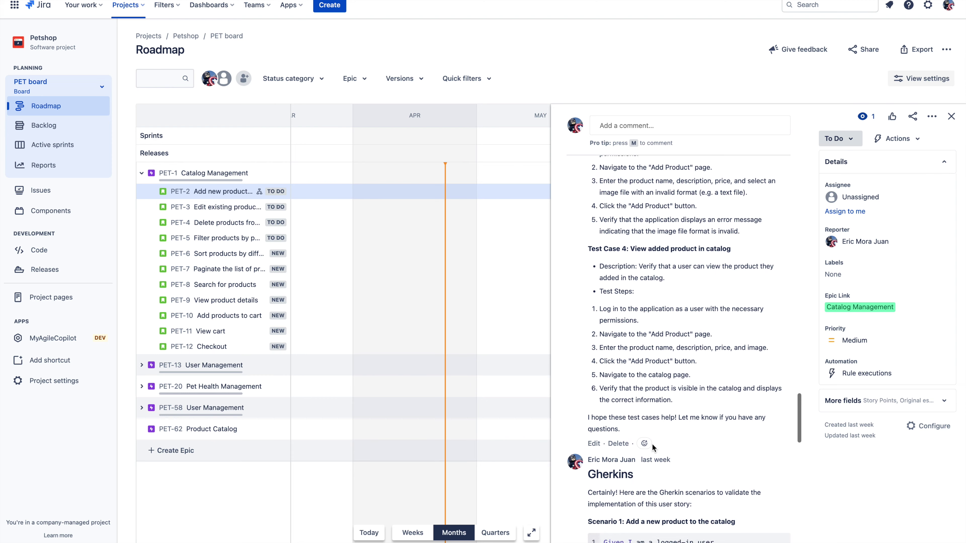
Examine the Gherkins and Data Model comments on story PET-2, including the MySQL scripts and frontend classes.
{"action": "scroll", "coordinate": [610, 242], "scroll_direction": "down", "scroll_amount": 2}
{"action": "scroll", "coordinate": [646, 286], "scroll_direction": "up", "scroll_amount": 5}
{"action": "scroll", "coordinate": [670, 326], "scroll_direction": "down", "scroll_amount": 5}
{"action": "scroll", "coordinate": [670, 323], "scroll_direction": "down", "scroll_amount": 5}
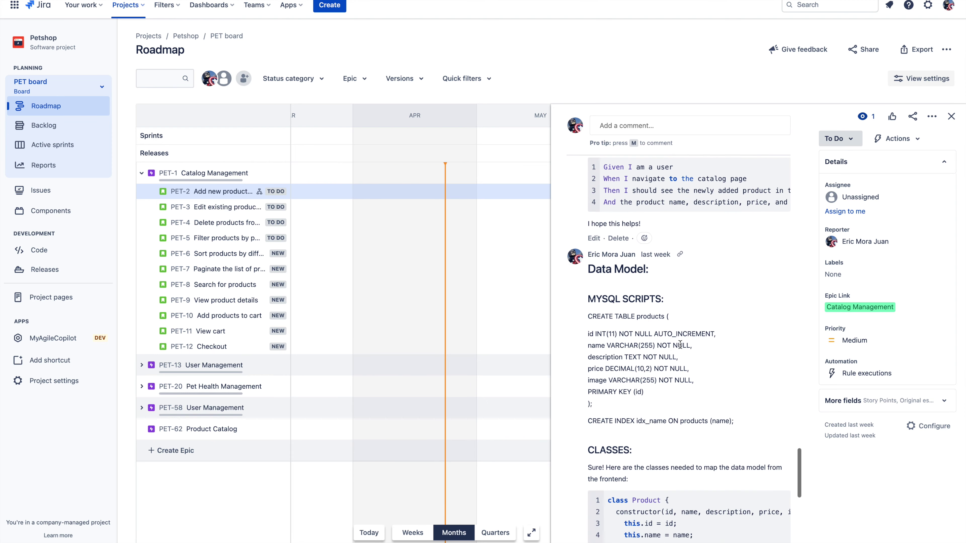
{"action": "scroll", "coordinate": [679, 345], "scroll_direction": "up", "scroll_amount": 5}
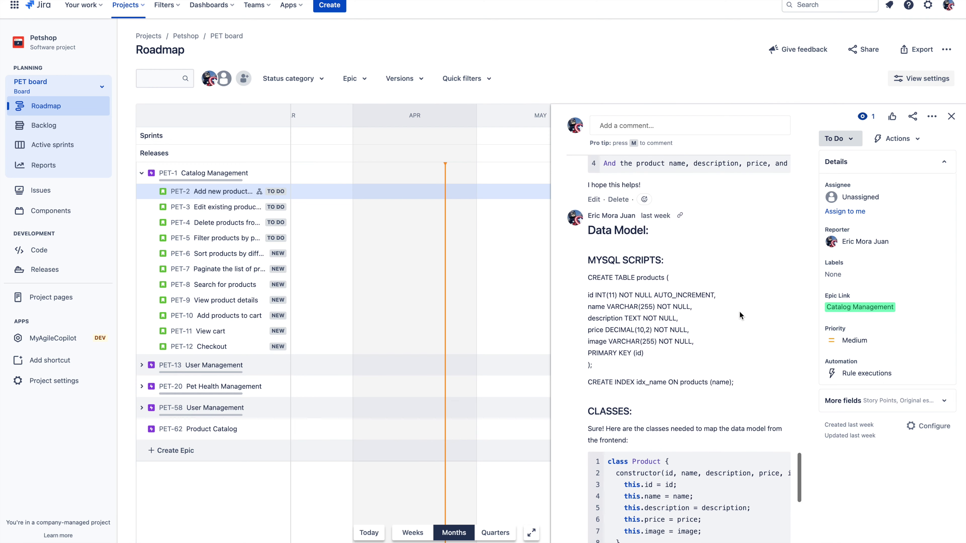
{"action": "scroll", "coordinate": [673, 395], "scroll_direction": "down", "scroll_amount": 4}
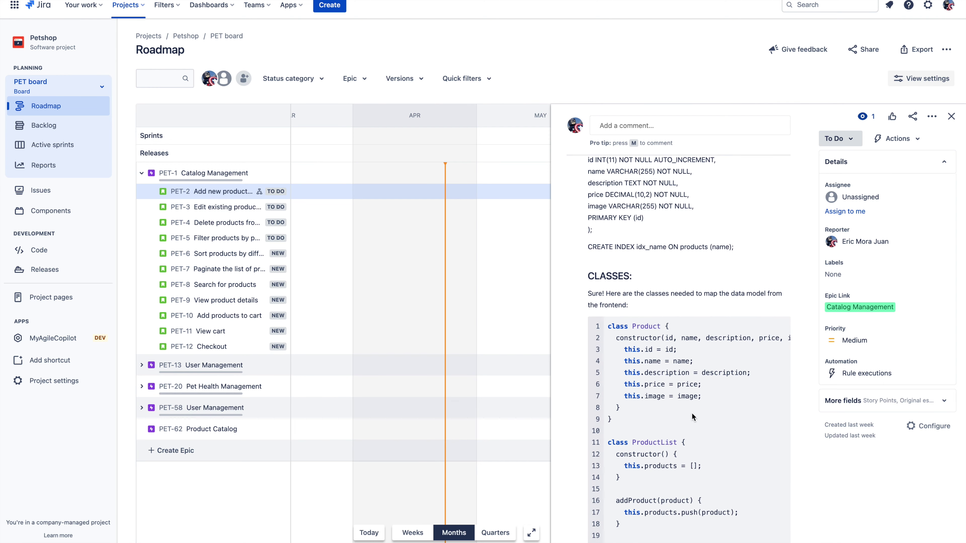
{"action": "scroll", "coordinate": [691, 413], "scroll_direction": "down", "scroll_amount": 6}
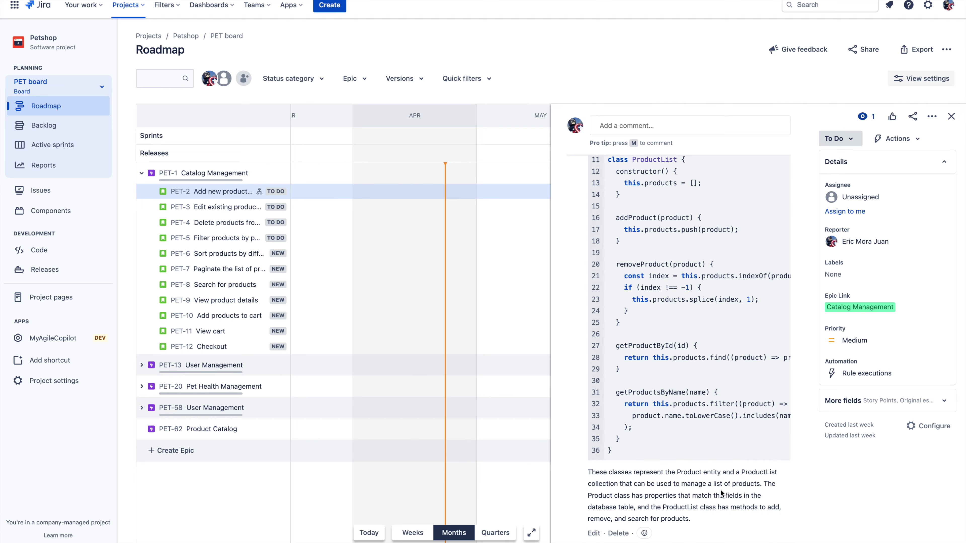
{"action": "scroll", "coordinate": [707, 464], "scroll_direction": "down", "scroll_amount": 10}
{"action": "scroll", "coordinate": [706, 466], "scroll_direction": "up", "scroll_amount": 20}
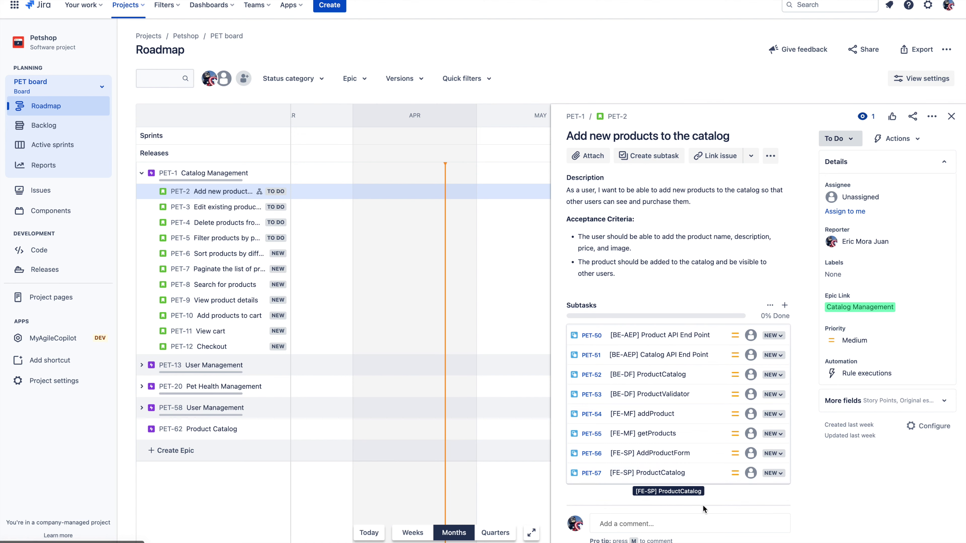
Open PET-2's subtask PET-50 "[BE-AEP] Product API End Point" and review its description, dependencies and data model.
{"action": "scroll", "coordinate": [703, 501], "scroll_direction": "down", "scroll_amount": 3}
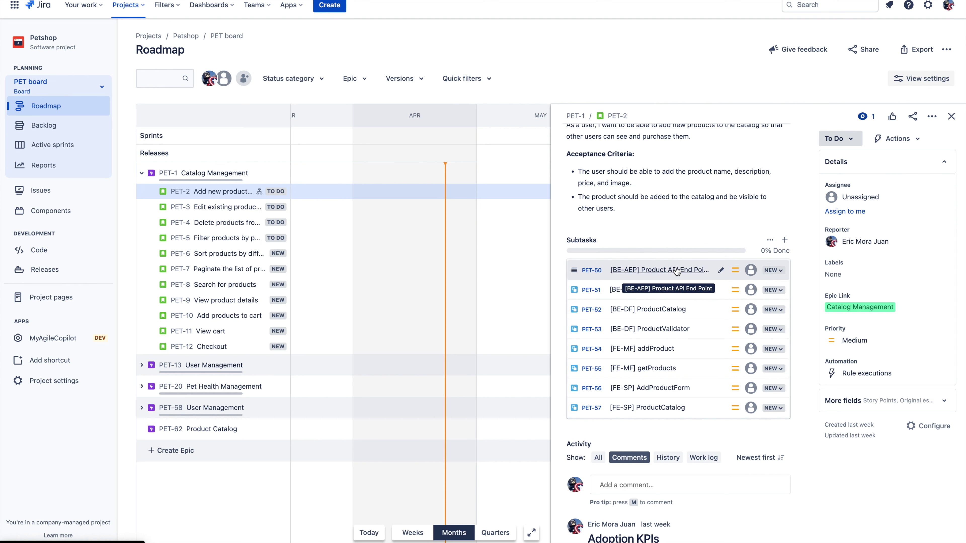
{"action": "left_click", "coordinate": [689, 270]}
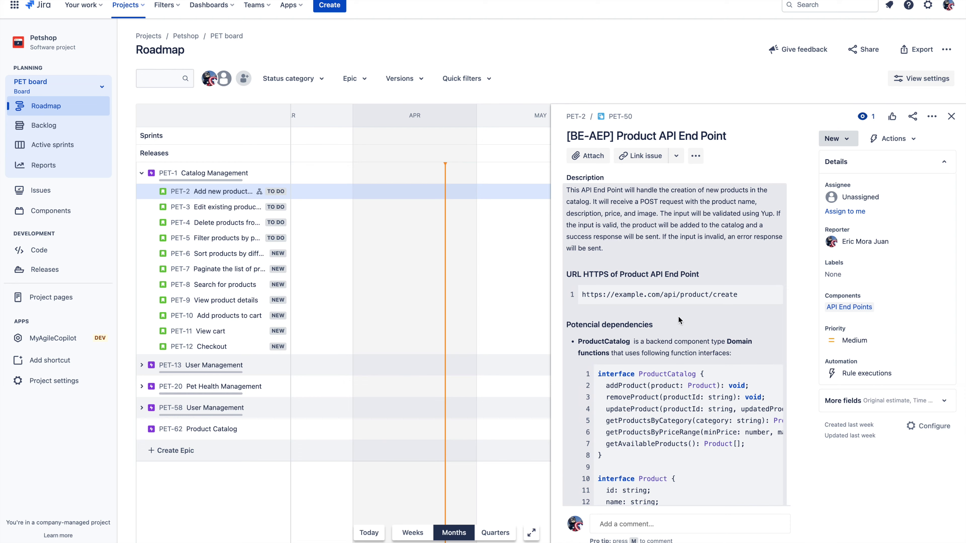
{"action": "scroll", "coordinate": [679, 317], "scroll_direction": "down", "scroll_amount": 10}
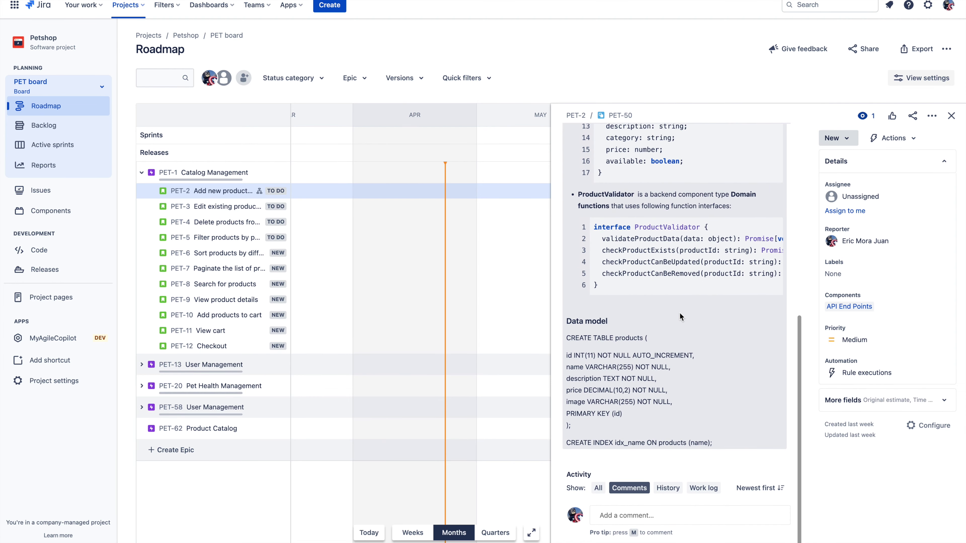
{"action": "scroll", "coordinate": [680, 317], "scroll_direction": "up", "scroll_amount": 10}
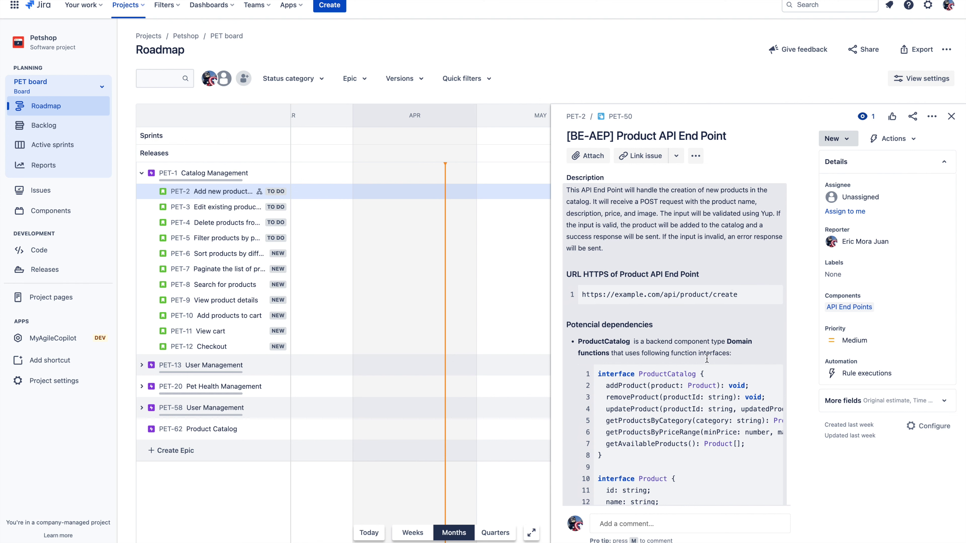
Open parent story PET-2 on its full page from PET-50 and set the backend subtasks PET-50 to PET-53 to To Do.
{"action": "left_click", "coordinate": [619, 117]}
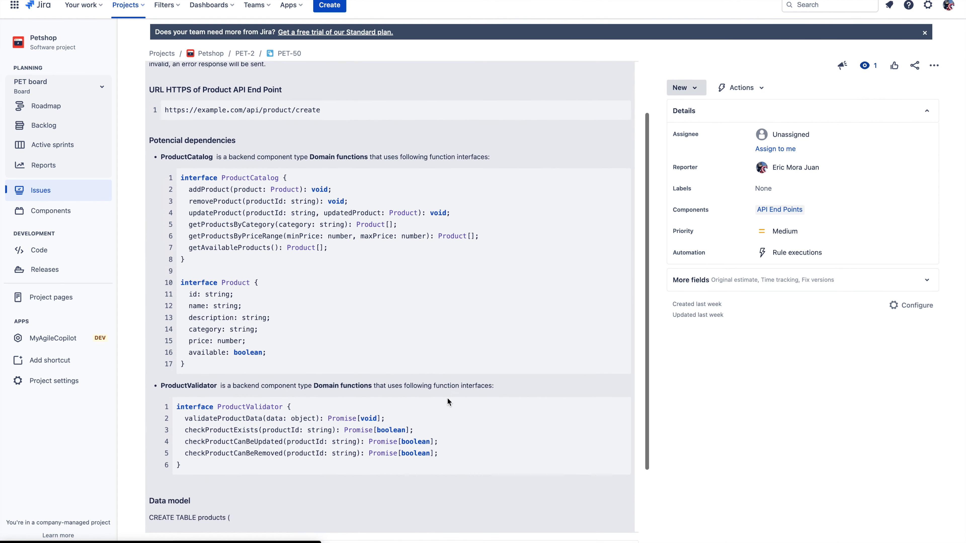
{"action": "left_click", "coordinate": [245, 65]}
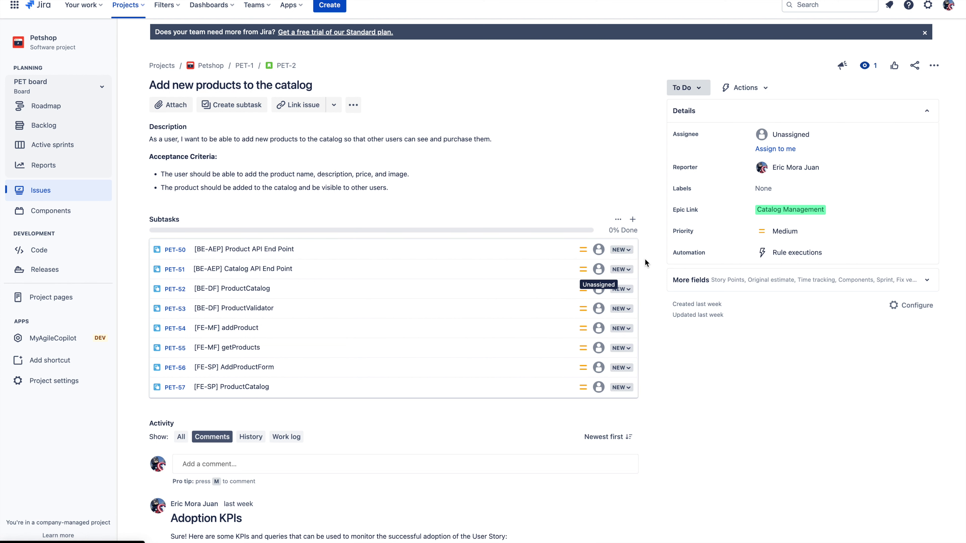
{"action": "left_click", "coordinate": [630, 253]}
{"action": "left_click", "coordinate": [631, 269]}
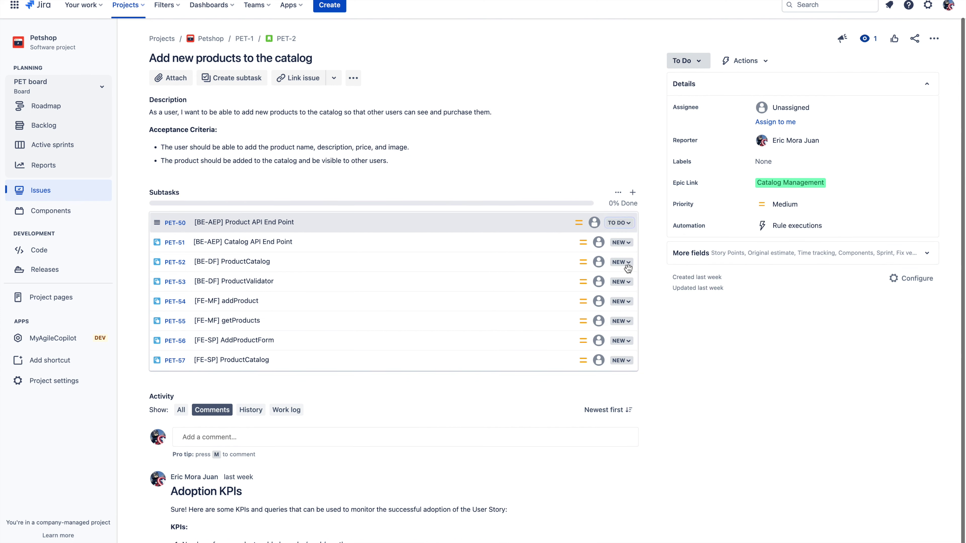
{"action": "left_click", "coordinate": [624, 247]}
{"action": "left_click", "coordinate": [625, 259]}
{"action": "left_click", "coordinate": [631, 264]}
{"action": "left_click", "coordinate": [627, 282]}
{"action": "left_click", "coordinate": [627, 281]}
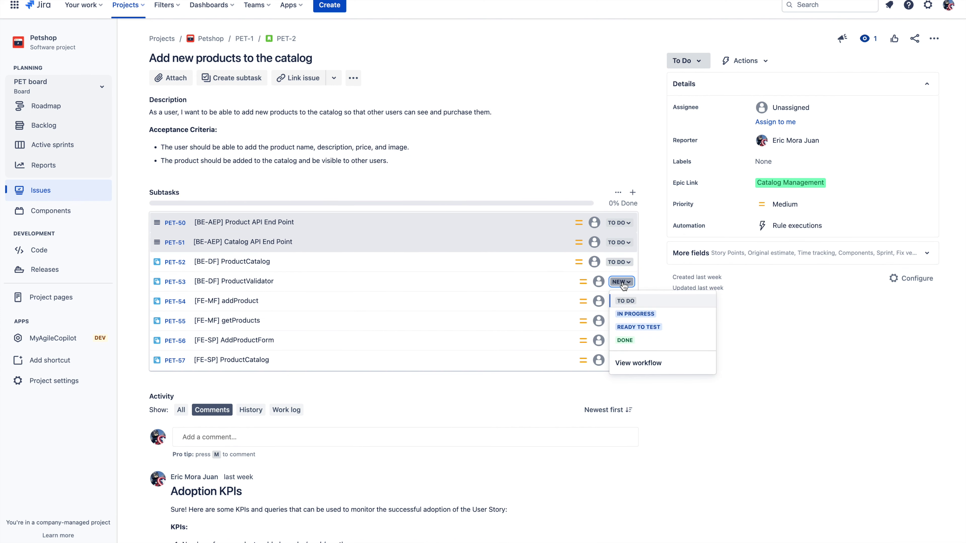
{"action": "left_click", "coordinate": [629, 301]}
Set the frontend subtasks PET-54 to PET-57 of story PET-2 to To Do.
{"action": "left_click", "coordinate": [627, 301]}
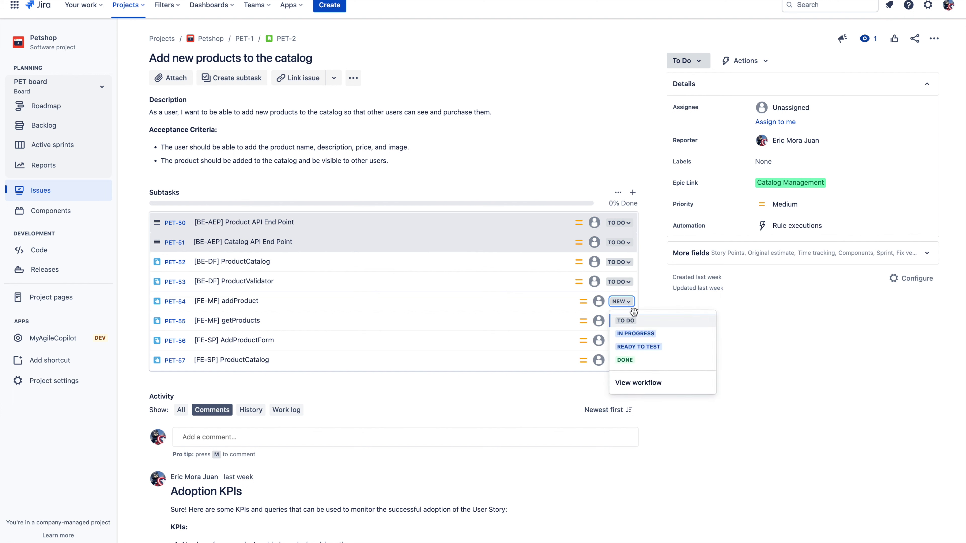
{"action": "left_click", "coordinate": [632, 322]}
{"action": "left_click", "coordinate": [622, 320]}
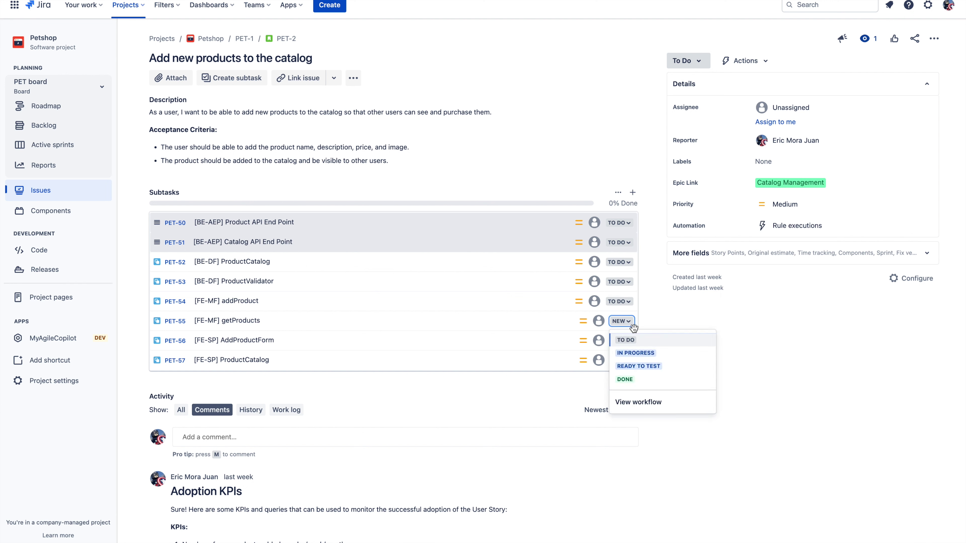
{"action": "left_click", "coordinate": [630, 340]}
{"action": "left_click", "coordinate": [629, 358]}
{"action": "left_click", "coordinate": [629, 361]}
{"action": "left_click", "coordinate": [639, 377]}
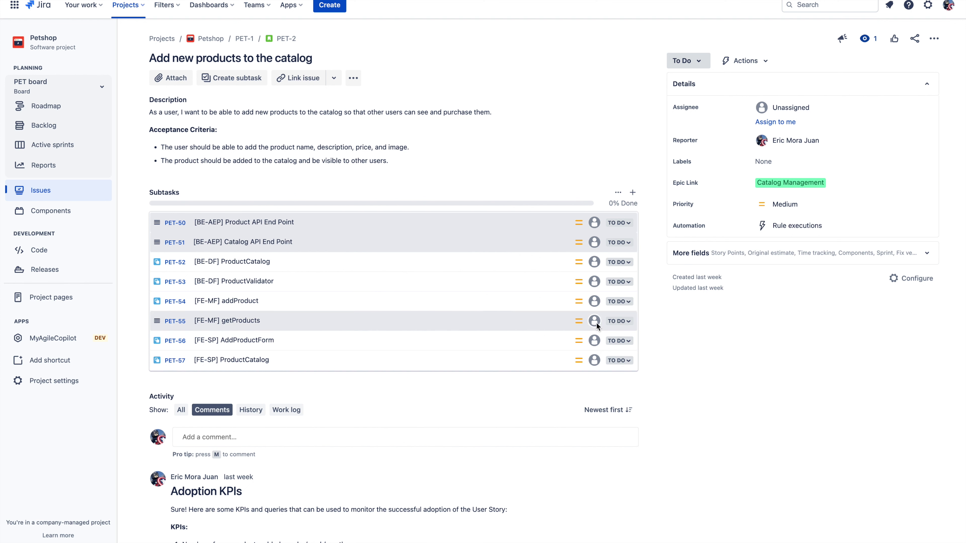
Have MyAgileCopilot run Refine all TO DO Subtasks for the Petshop project and dismiss its notice.
{"action": "left_click", "coordinate": [53, 346]}
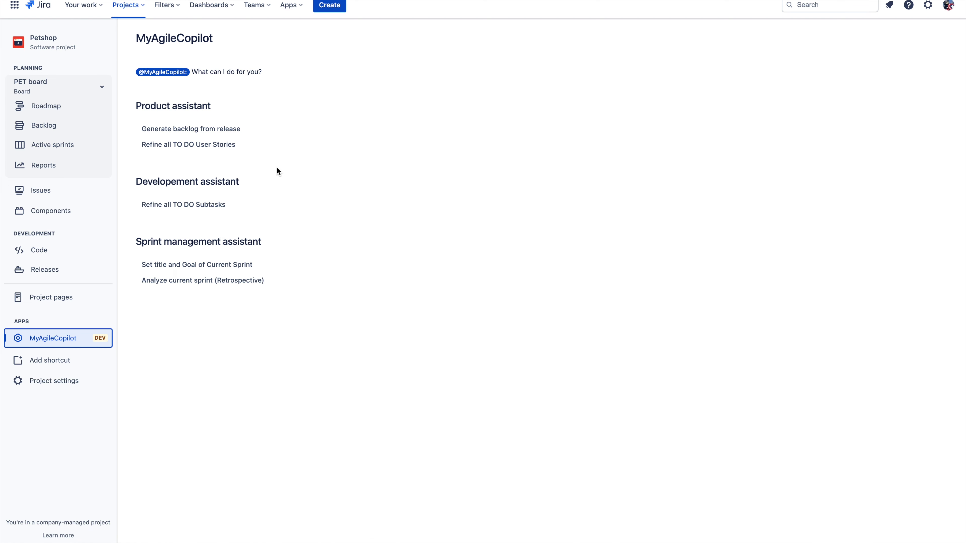
{"action": "left_click", "coordinate": [182, 206]}
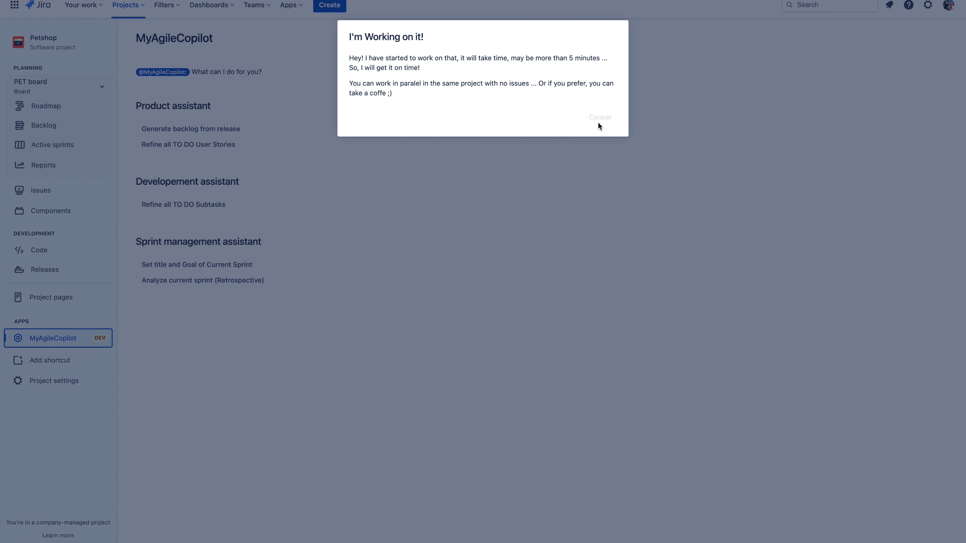
{"action": "left_click", "coordinate": [598, 122]}
Review the stories under the PET-66 Shopping Cart epic on the roadmap and the issues in the Purchising orders release.
{"action": "left_click", "coordinate": [61, 106]}
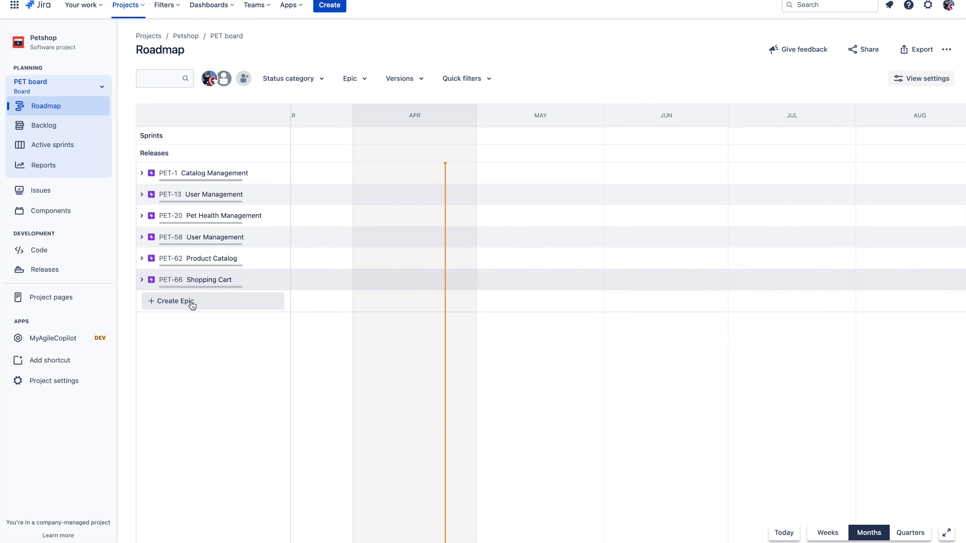
{"action": "left_click", "coordinate": [142, 280]}
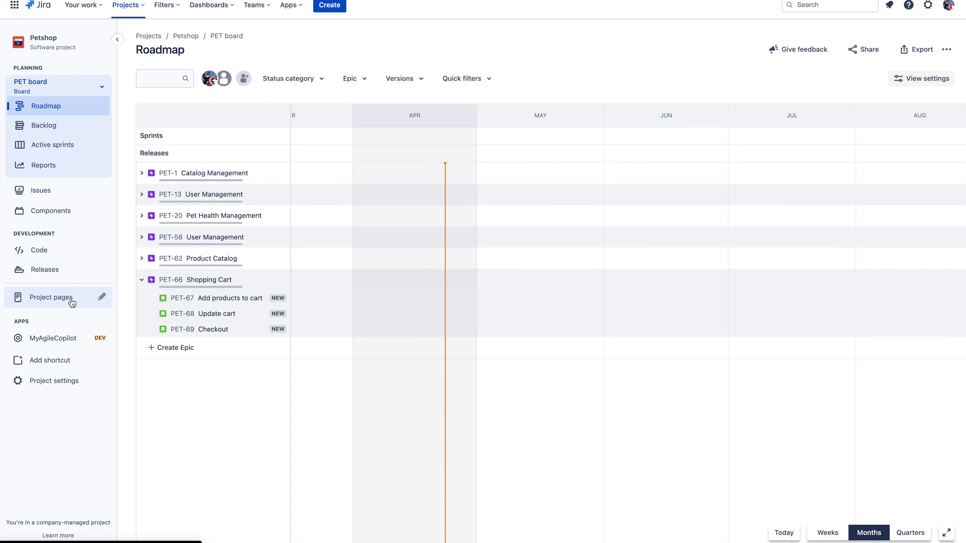
{"action": "left_click", "coordinate": [77, 276]}
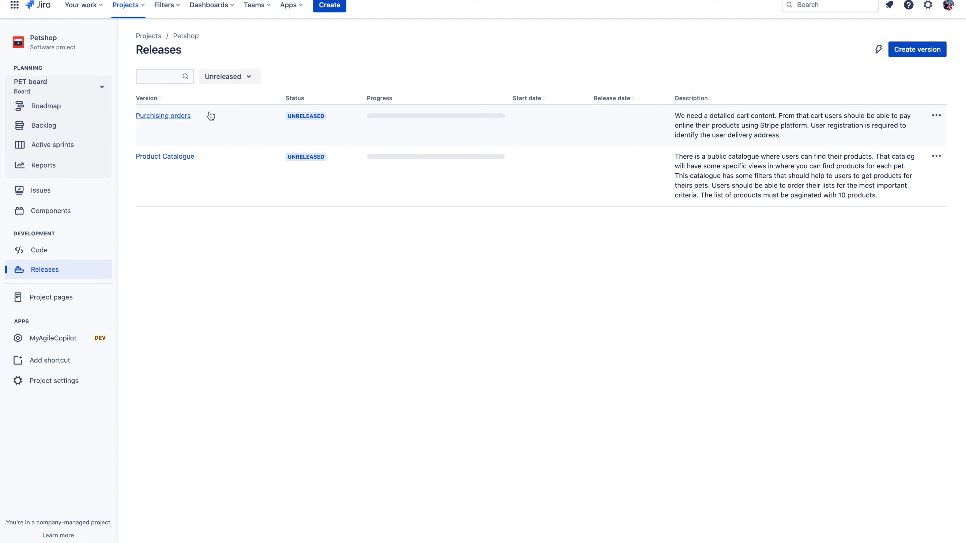
{"action": "left_click", "coordinate": [167, 118]}
{"action": "left_click", "coordinate": [177, 121]}
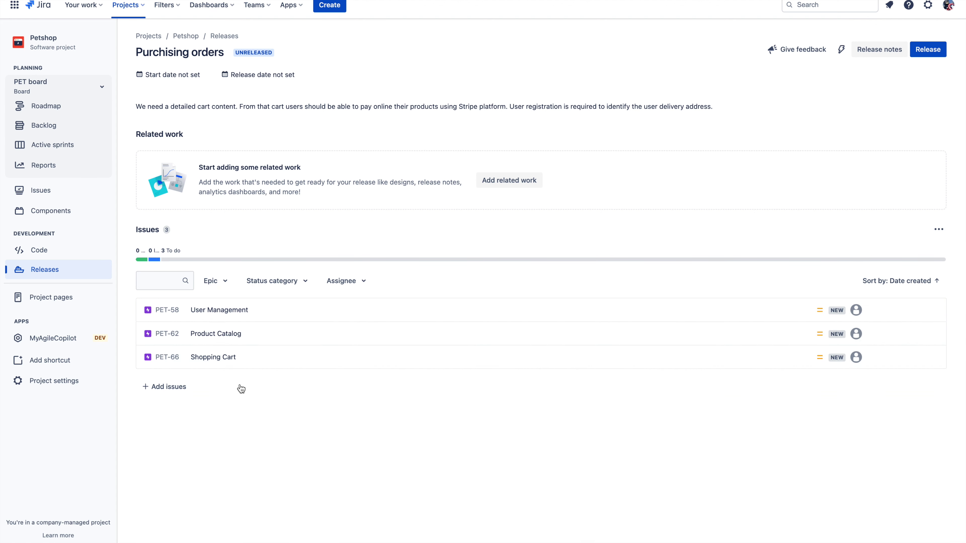
{"action": "left_click", "coordinate": [68, 112]}
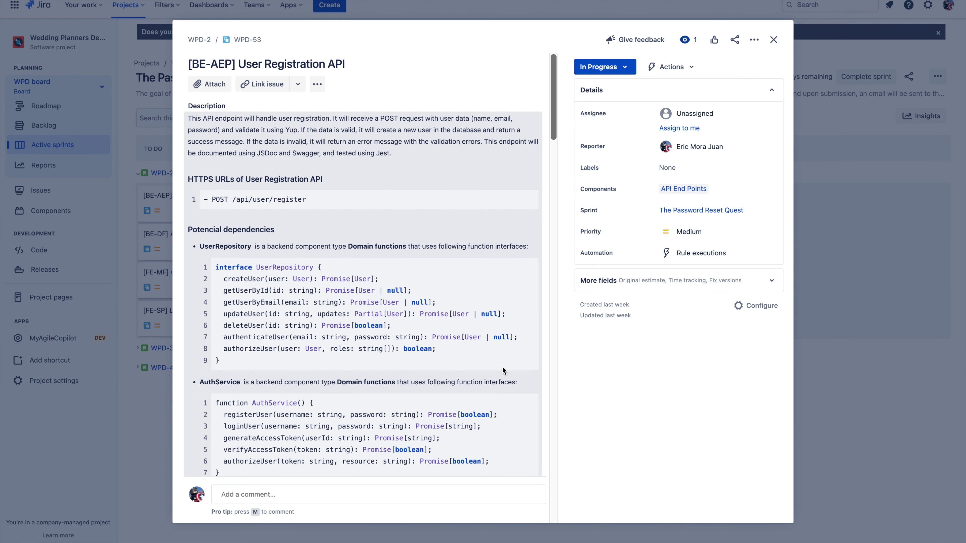
Examine the dependencies, data model and Code comment of subtask WPD-53 "[BE-AEP] User Registration API" in the wedding planners project.
{"action": "scroll", "coordinate": [502, 371], "scroll_direction": "down", "scroll_amount": 15}
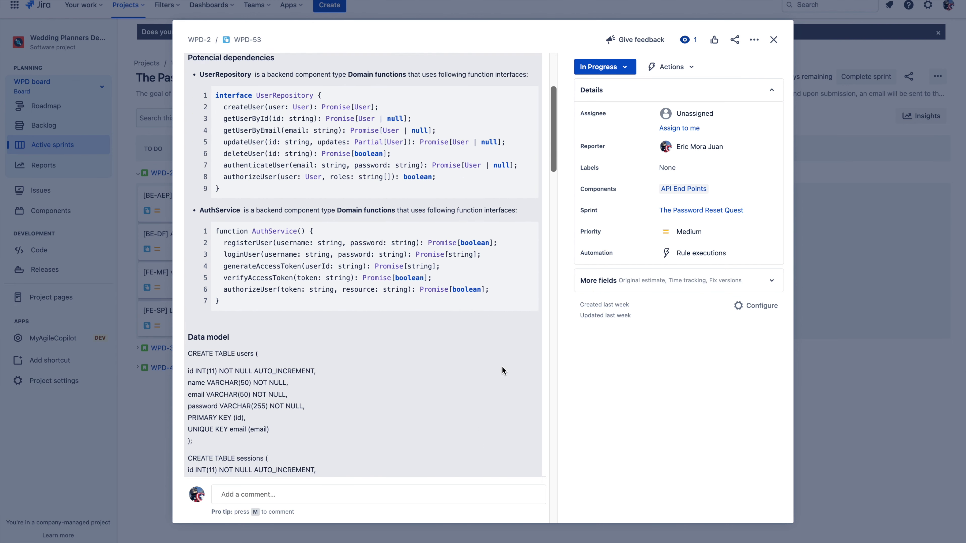
{"action": "scroll", "coordinate": [498, 371], "scroll_direction": "down", "scroll_amount": 5}
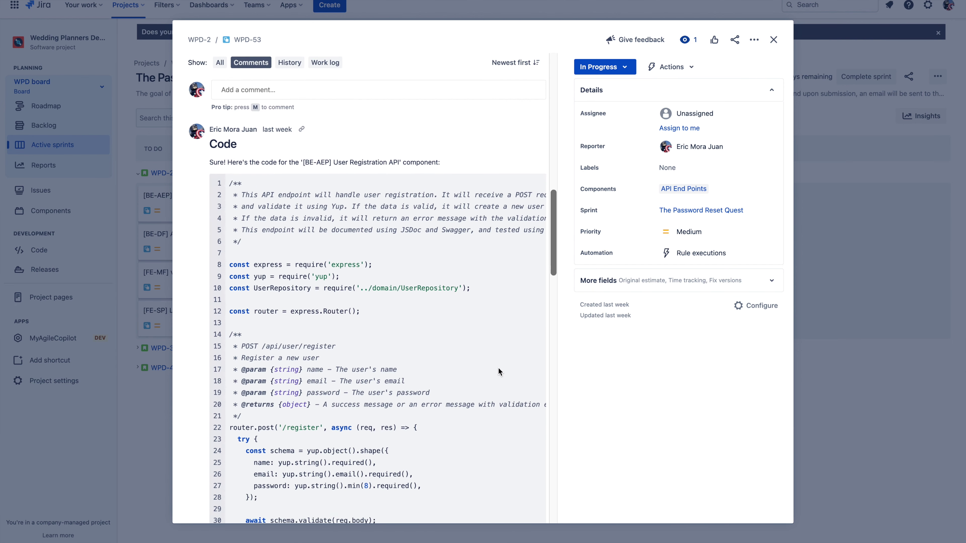
{"action": "scroll", "coordinate": [498, 369], "scroll_direction": "down", "scroll_amount": 2}
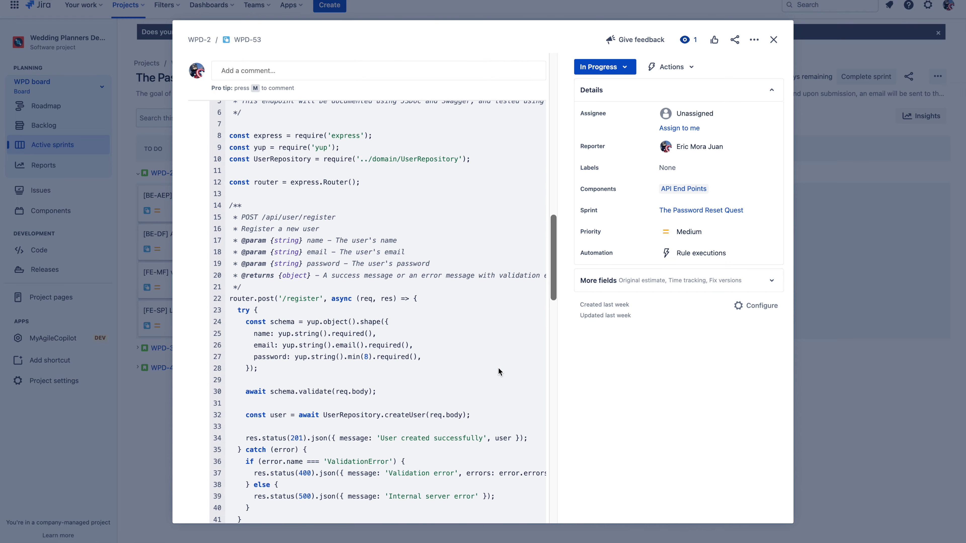
{"action": "scroll", "coordinate": [498, 369], "scroll_direction": "up", "scroll_amount": 3}
{"action": "scroll", "coordinate": [498, 368], "scroll_direction": "down", "scroll_amount": 3}
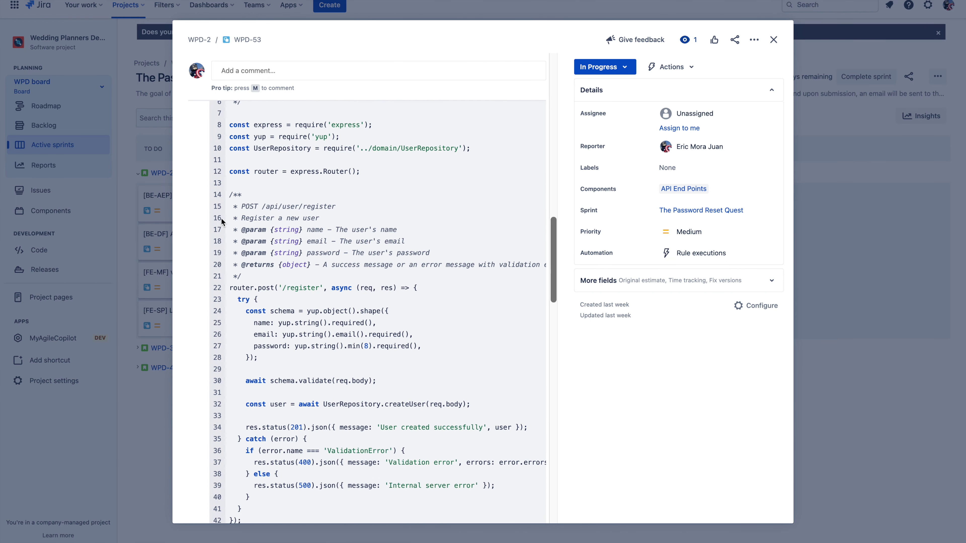
{"action": "scroll", "coordinate": [418, 337], "scroll_direction": "down", "scroll_amount": 10}
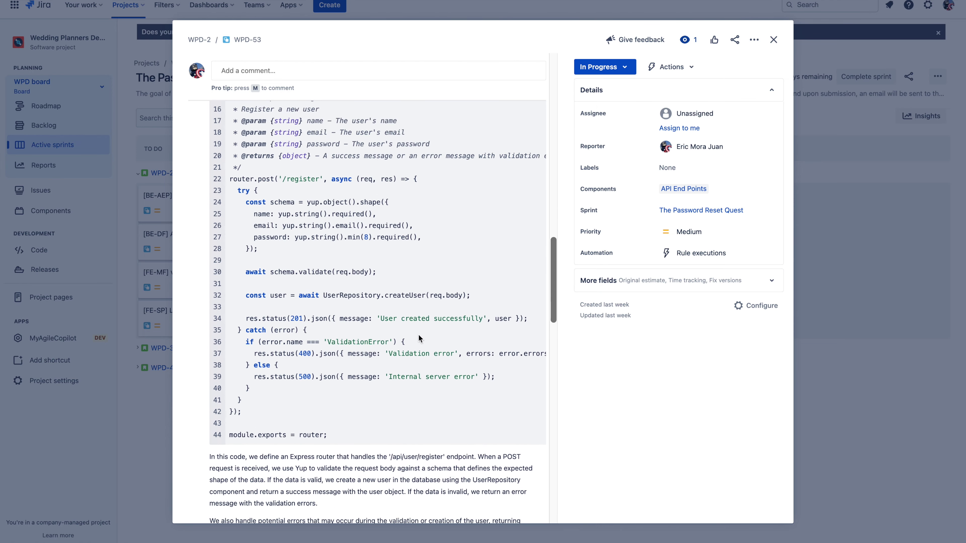
{"action": "scroll", "coordinate": [405, 329], "scroll_direction": "down", "scroll_amount": 6}
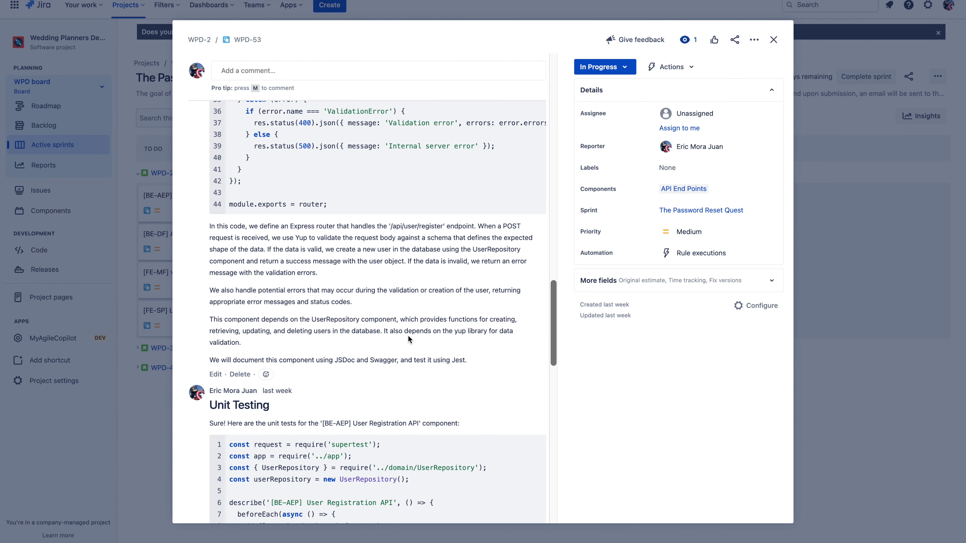
Read the Unit Testing comment on subtask WPD-53, including its test cases for the /api/user/register endpoint.
{"action": "scroll", "coordinate": [413, 340], "scroll_direction": "down", "scroll_amount": 2}
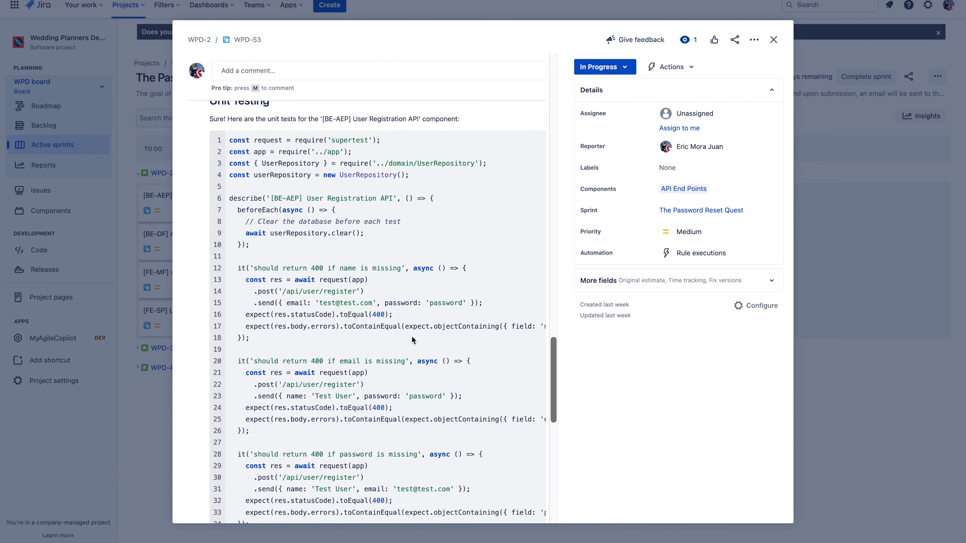
{"action": "scroll", "coordinate": [382, 338], "scroll_direction": "down", "scroll_amount": 6}
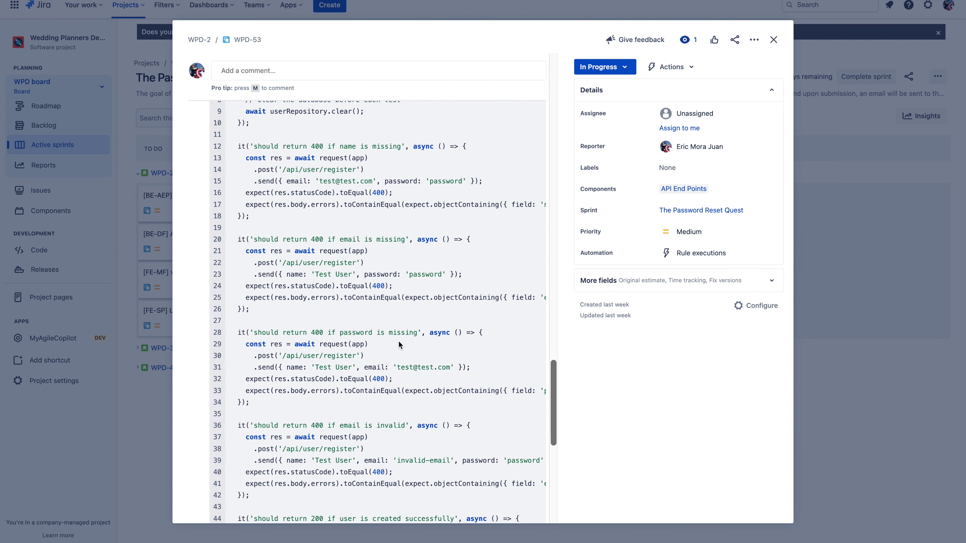
{"action": "scroll", "coordinate": [399, 344], "scroll_direction": "down", "scroll_amount": 5}
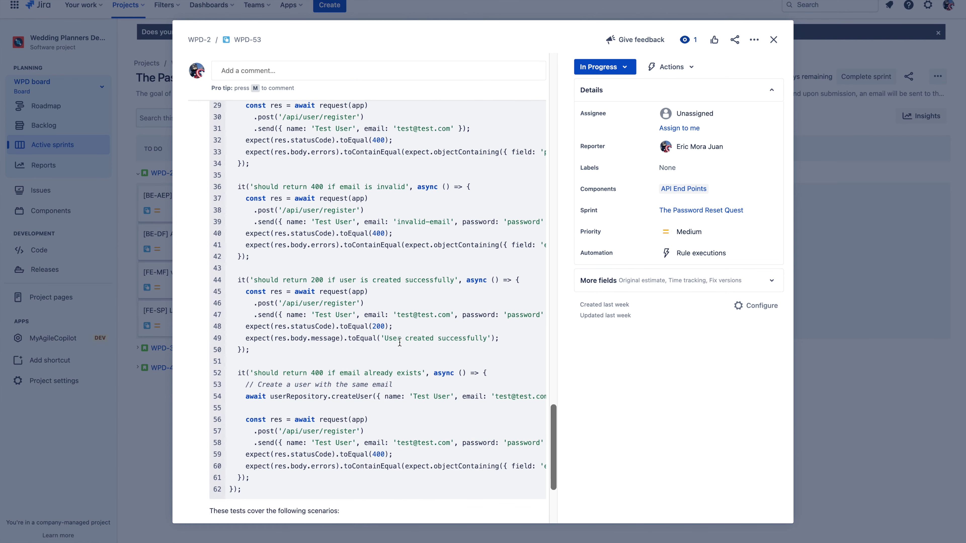
{"action": "scroll", "coordinate": [399, 342], "scroll_direction": "down", "scroll_amount": 3}
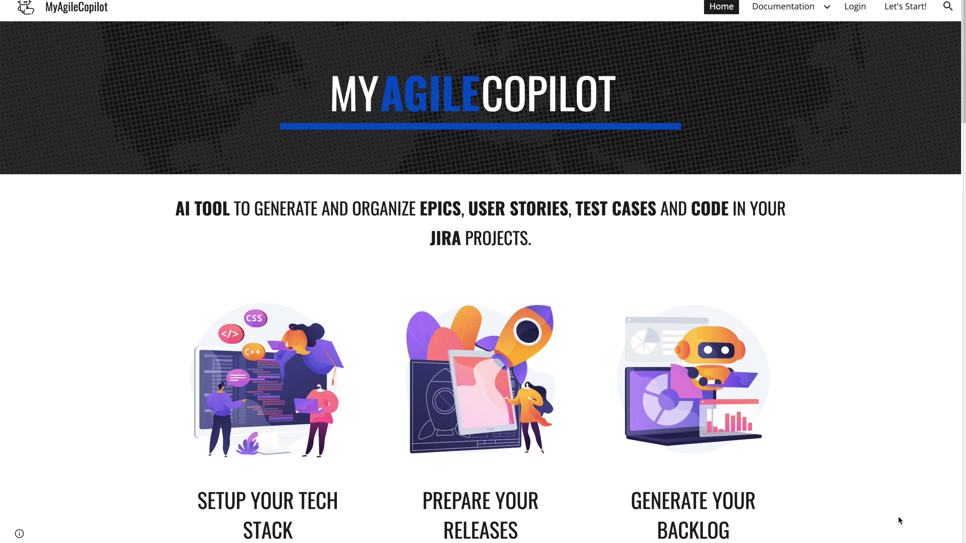
Switch to the MyAgileCopilot website and review its product automation, sprint analysis, user documentation and user support sections.
{"action": "scroll", "coordinate": [898, 519], "scroll_direction": "down", "scroll_amount": 10}
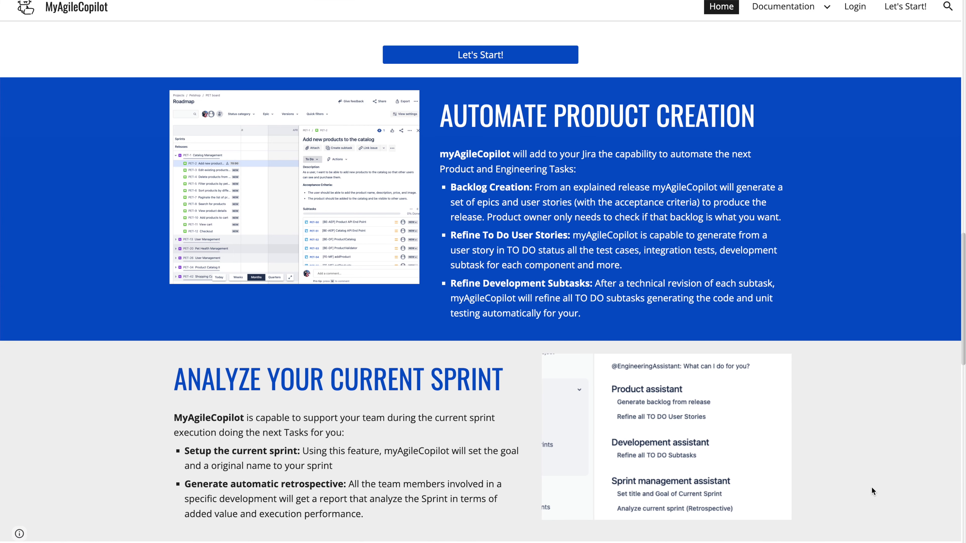
{"action": "scroll", "coordinate": [871, 487], "scroll_direction": "down", "scroll_amount": 2}
{"action": "scroll", "coordinate": [871, 490], "scroll_direction": "down", "scroll_amount": 1}
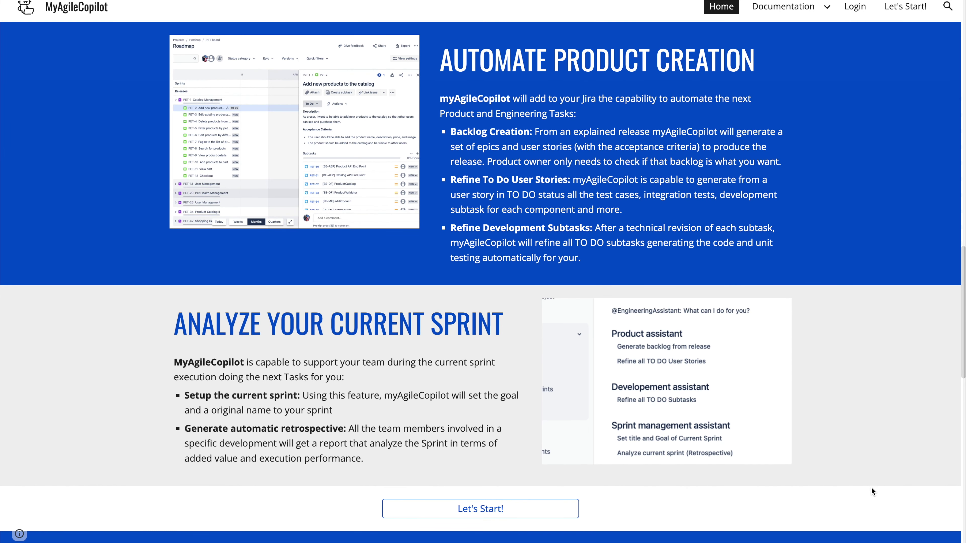
{"action": "scroll", "coordinate": [871, 488], "scroll_direction": "down", "scroll_amount": 8}
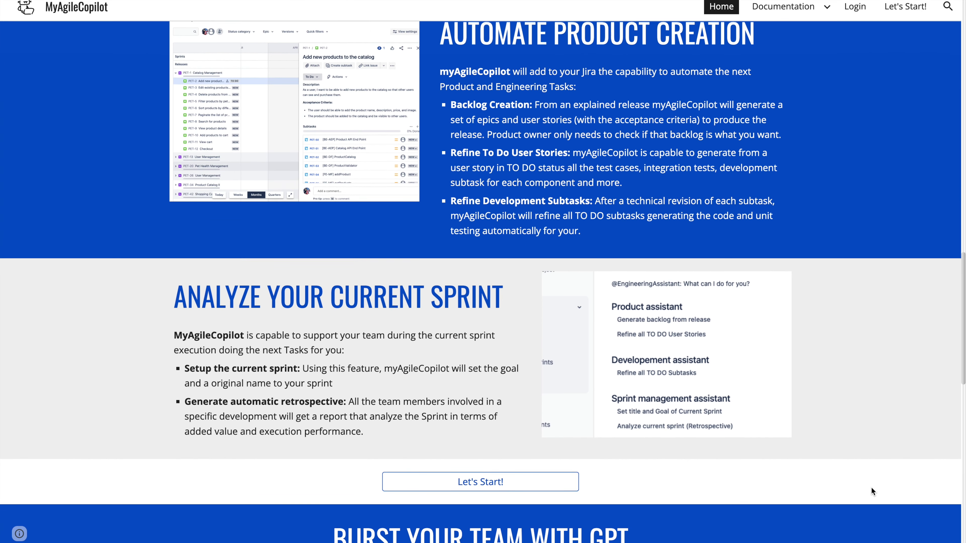
{"action": "scroll", "coordinate": [871, 490], "scroll_direction": "down", "scroll_amount": 6}
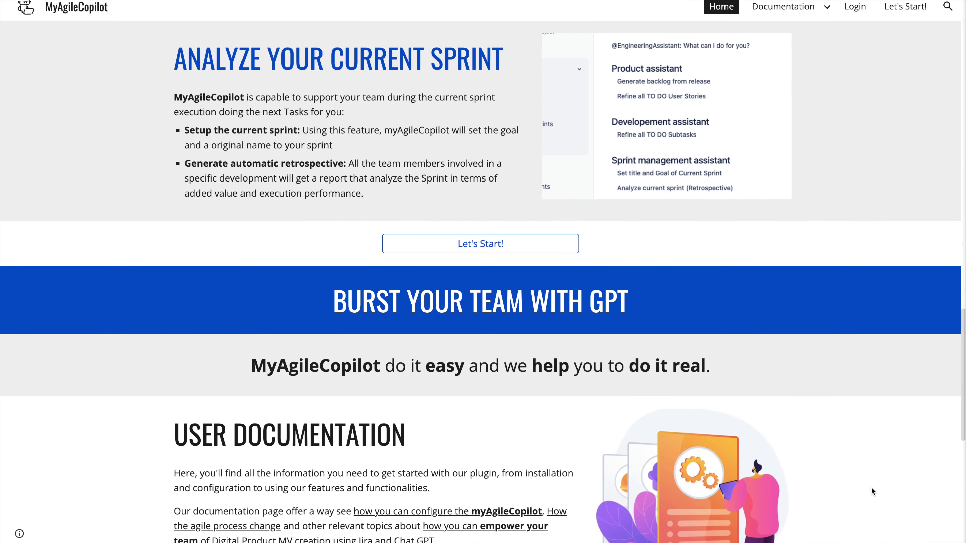
{"action": "scroll", "coordinate": [871, 491], "scroll_direction": "down", "scroll_amount": 8}
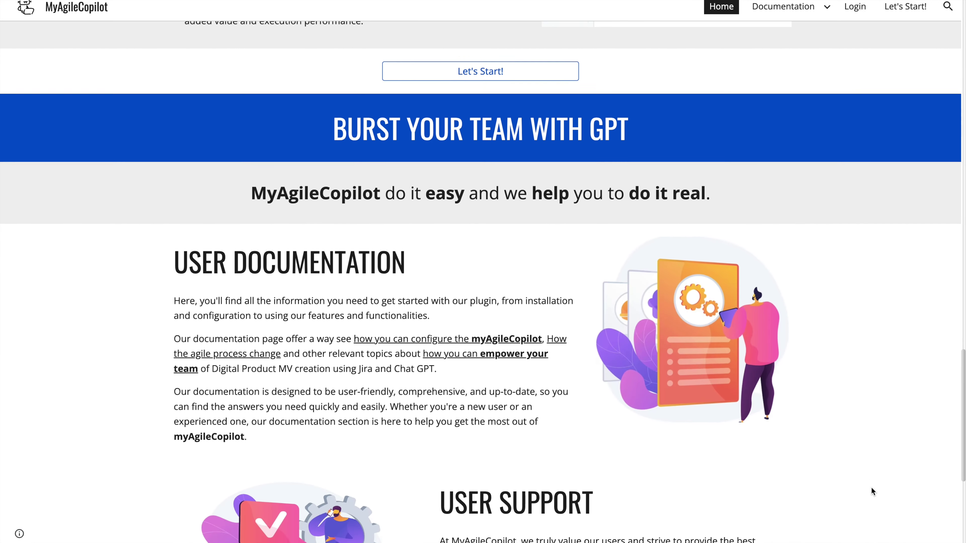
{"action": "scroll", "coordinate": [871, 488], "scroll_direction": "down", "scroll_amount": 4}
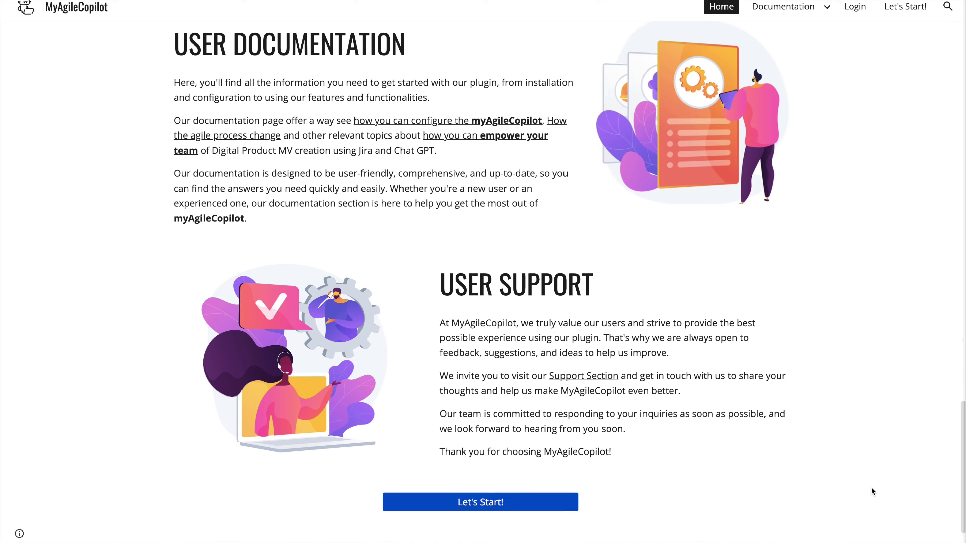